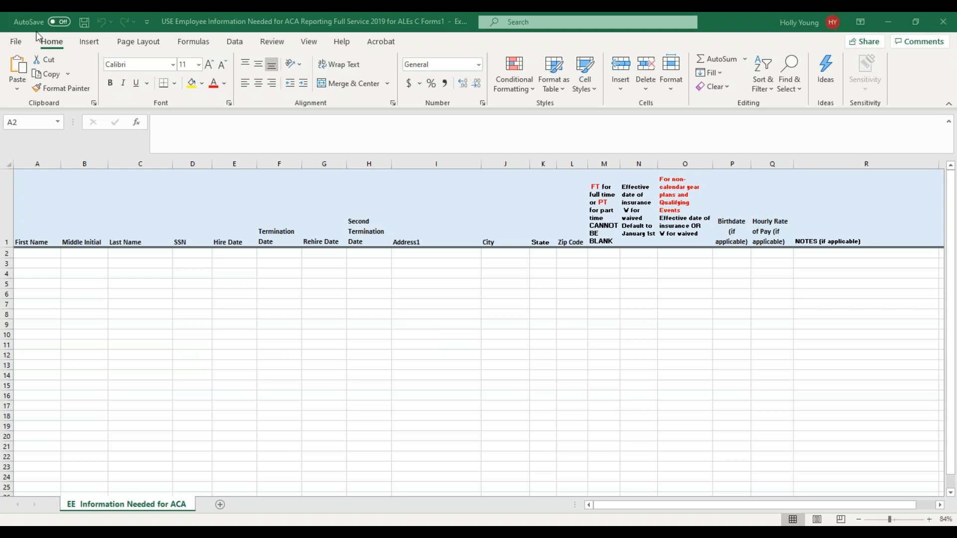
Step: Review the employee header fields from First Name through Zip Code and the full-time or part-time status column
drag(49, 232, 829, 218)
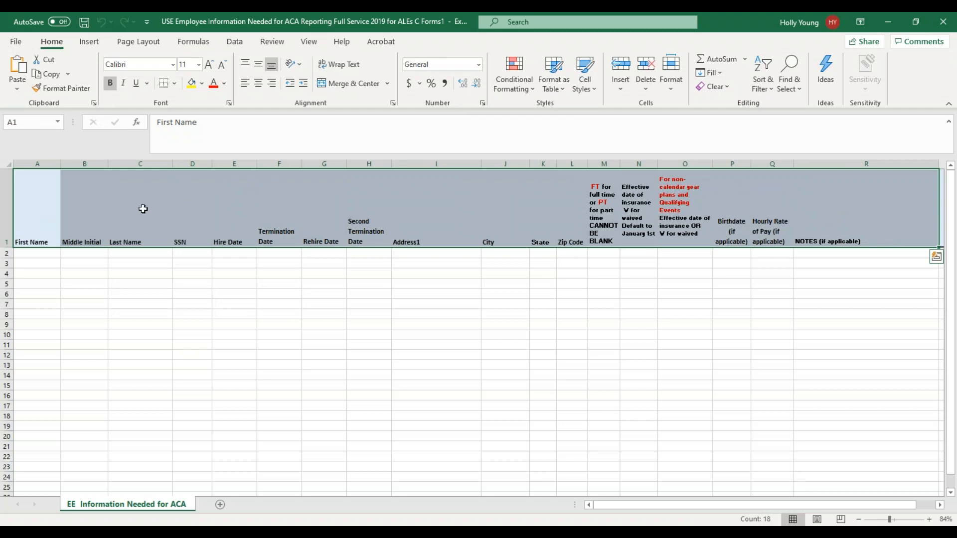
drag(37, 207, 590, 237)
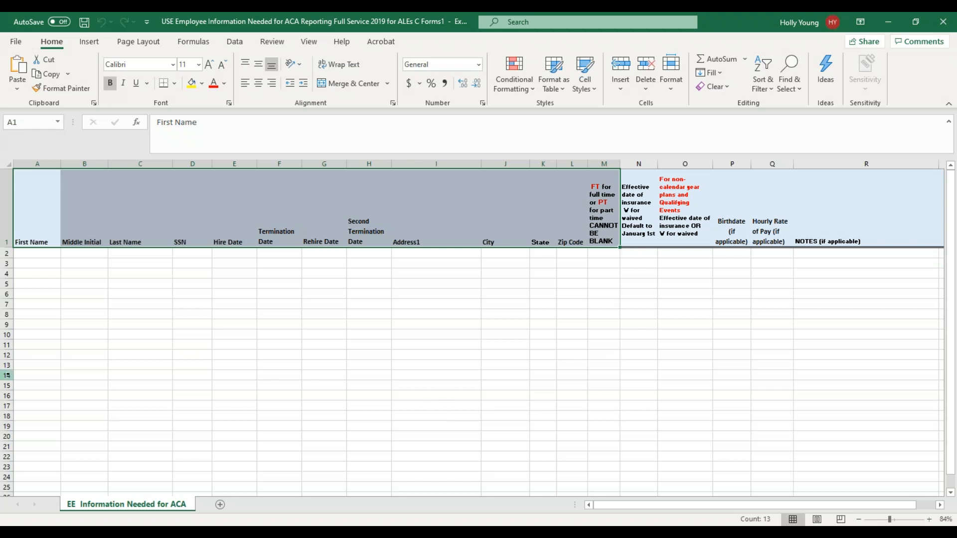
click(45, 277)
click(31, 238)
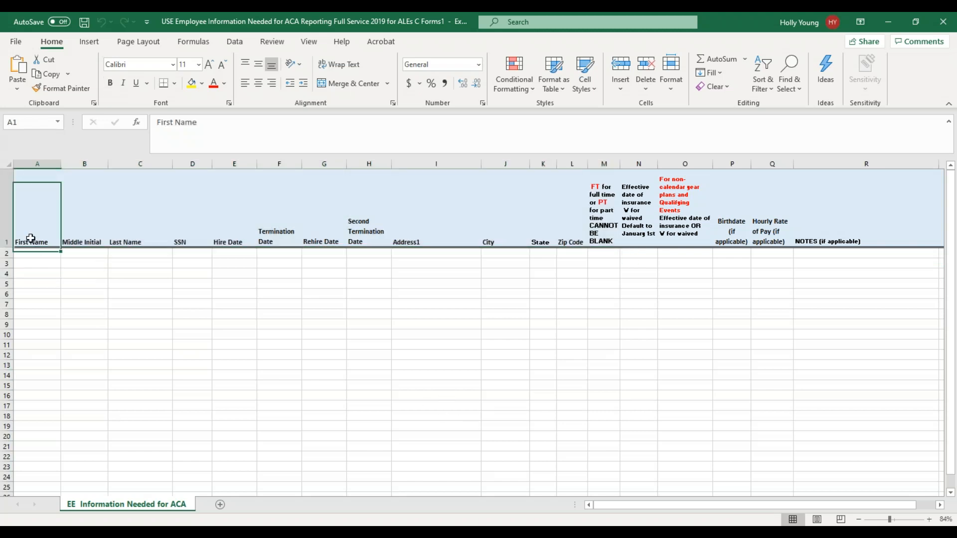
click(91, 241)
click(135, 242)
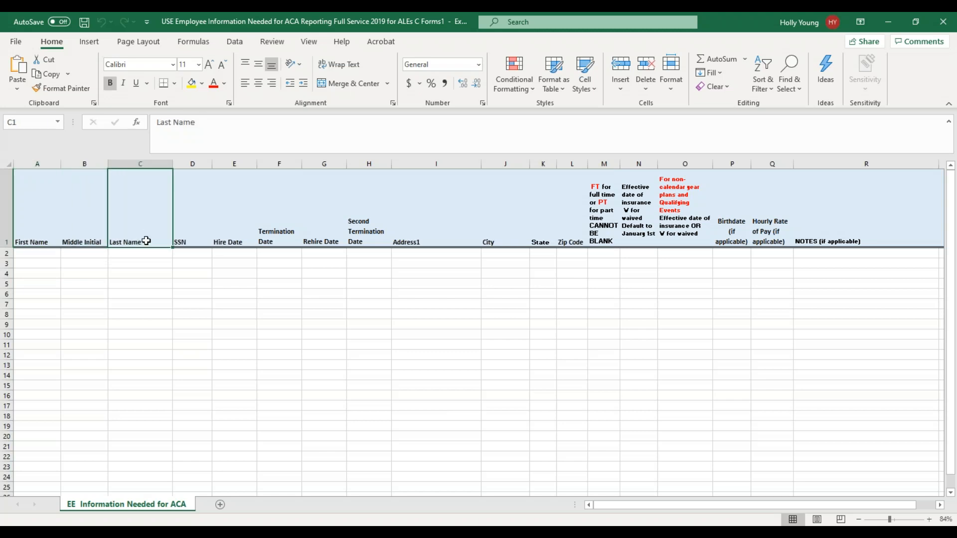
click(187, 235)
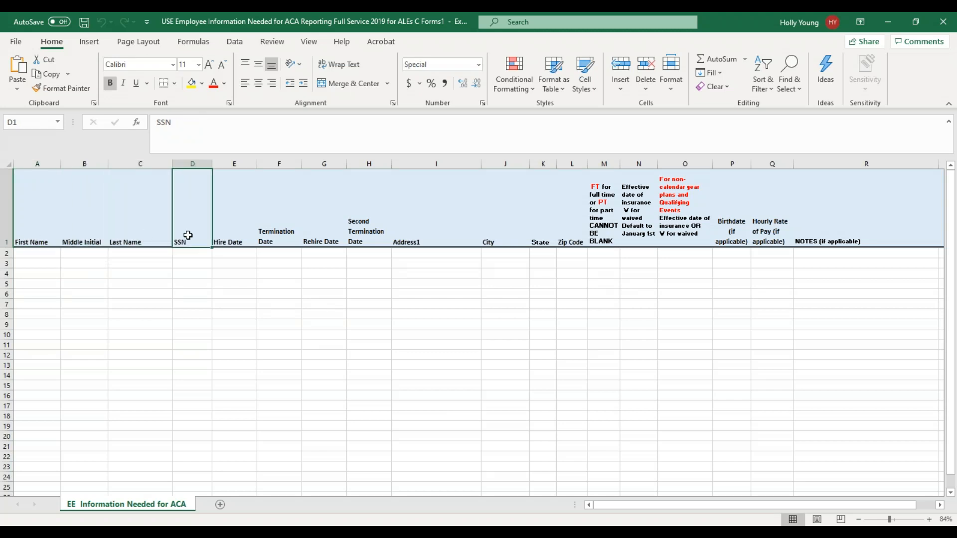
click(228, 240)
click(279, 229)
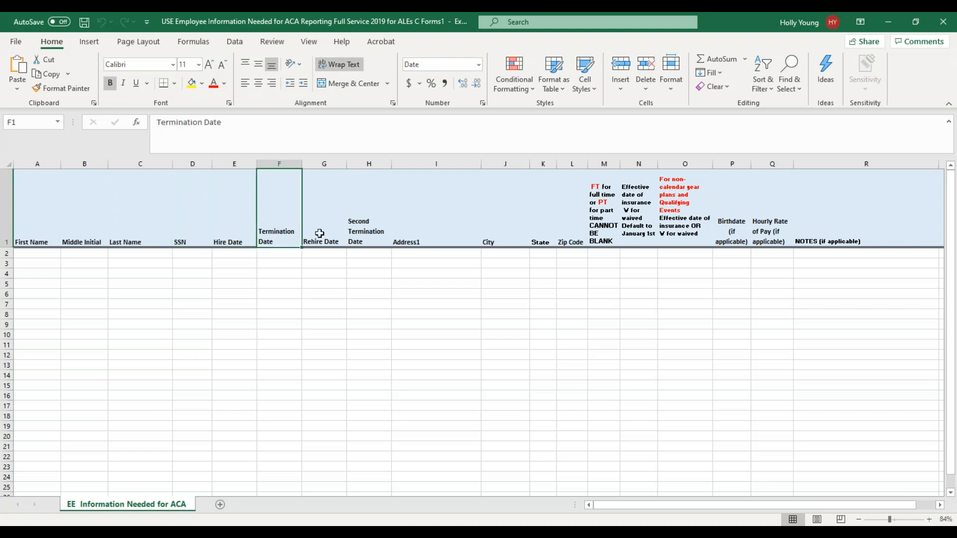
click(319, 234)
click(366, 222)
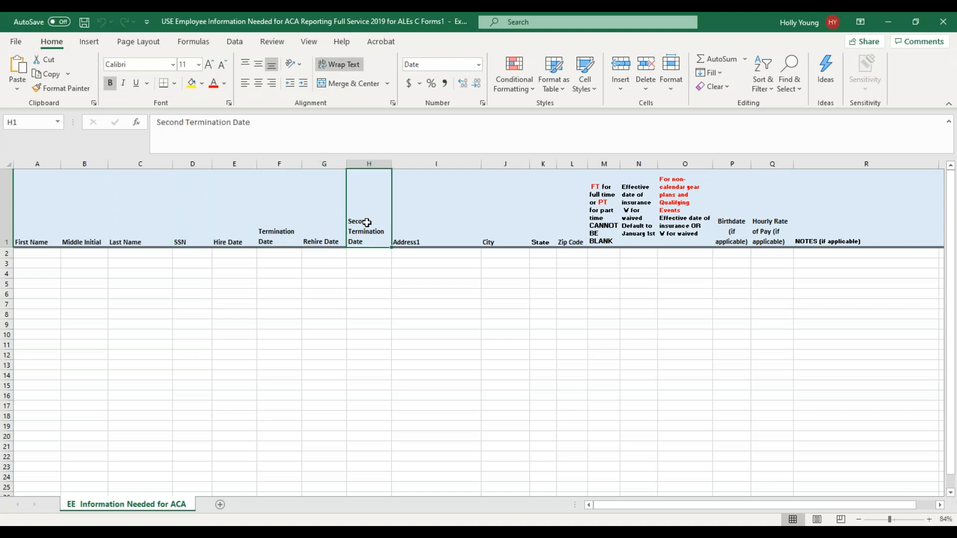
click(437, 234)
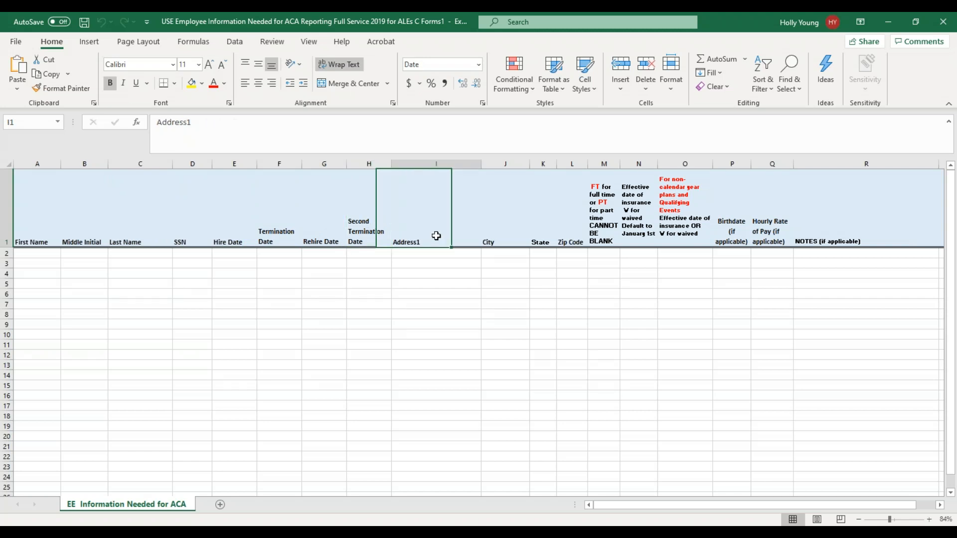
click(506, 238)
click(546, 229)
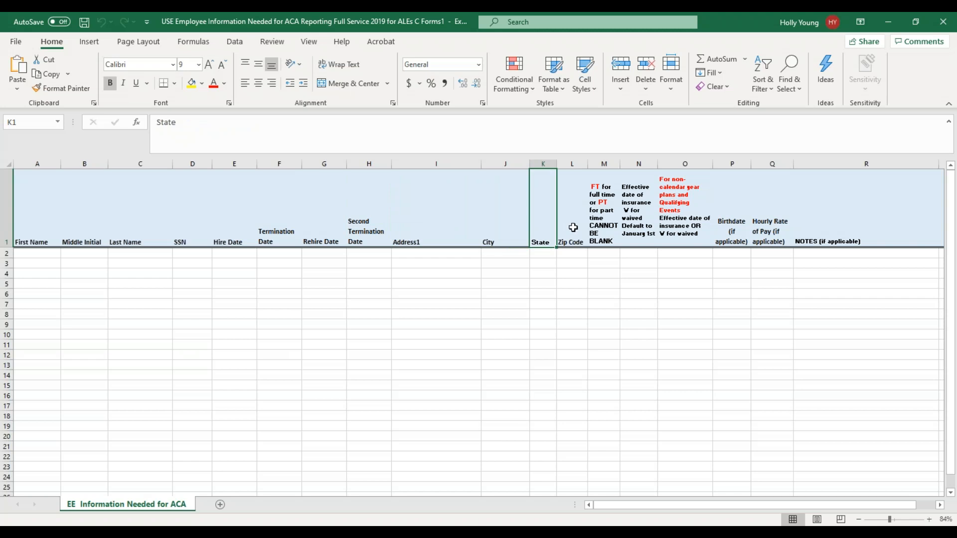
click(573, 228)
click(597, 214)
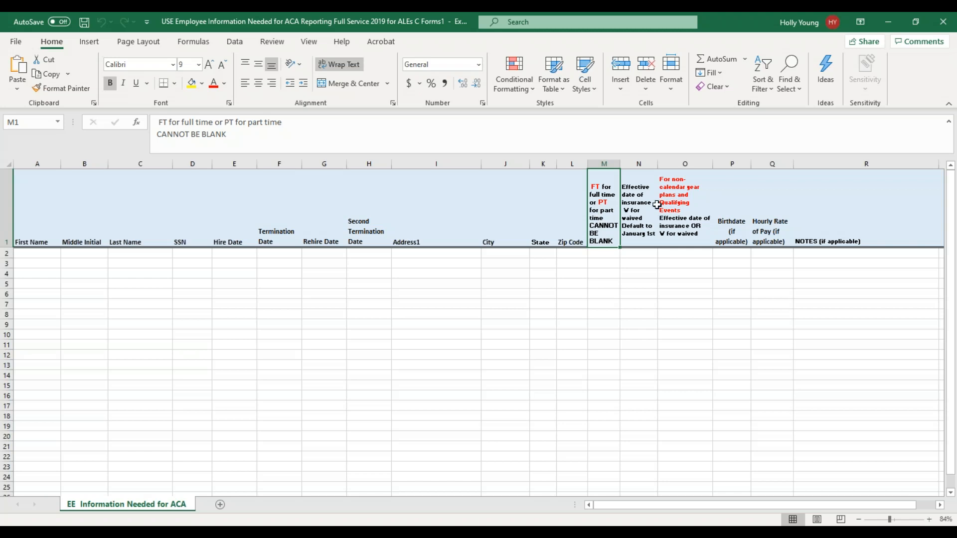
Step: Review the two insurance effective date columns and the Birthdate and Hourly Rate of Pay columns
click(635, 213)
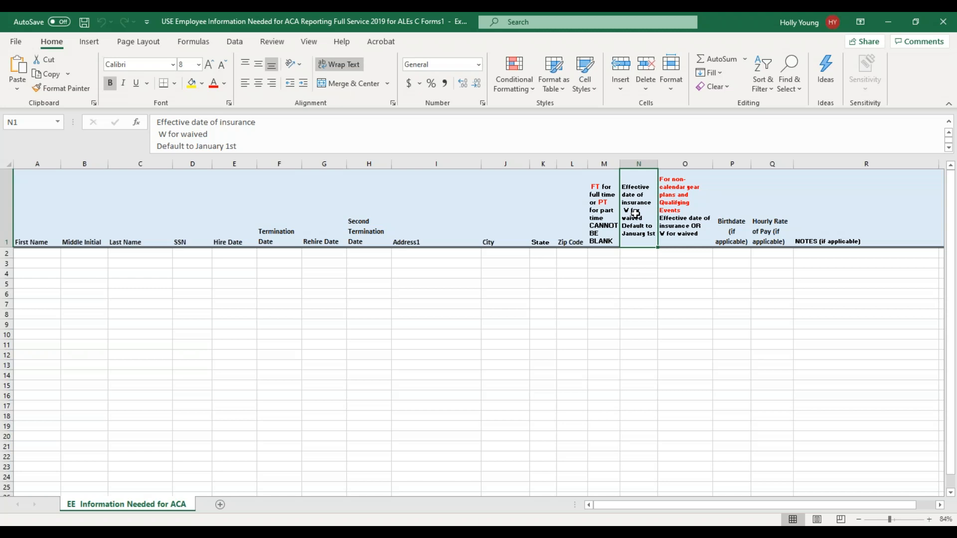
click(638, 164)
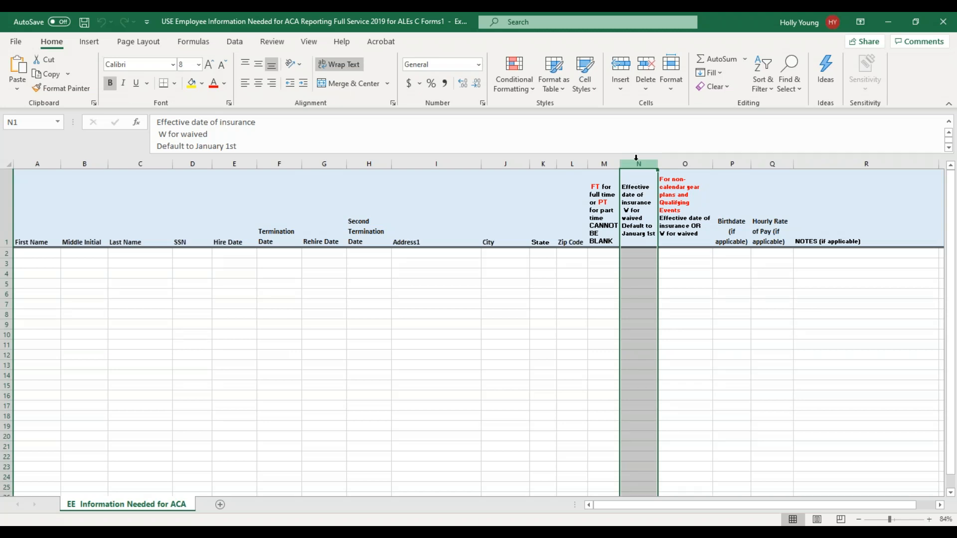
click(685, 164)
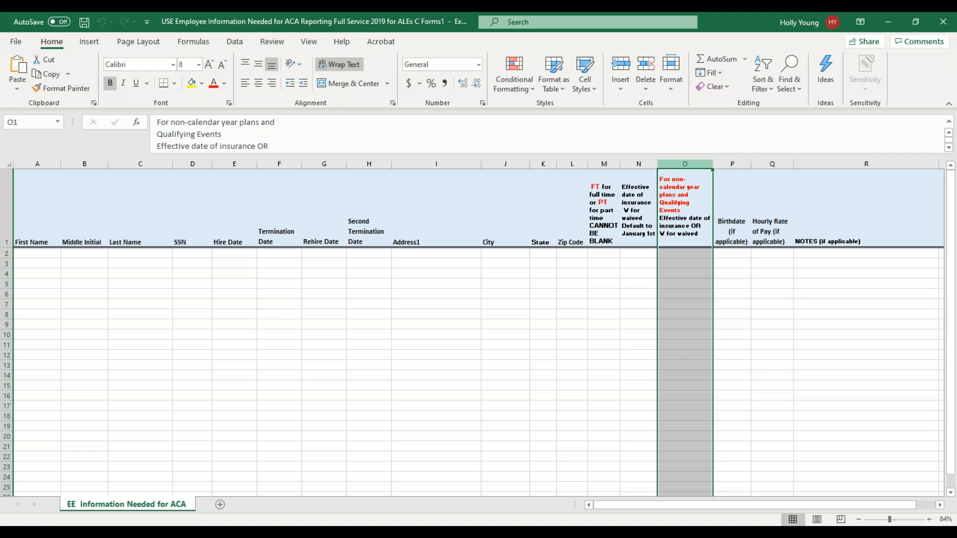
click(730, 164)
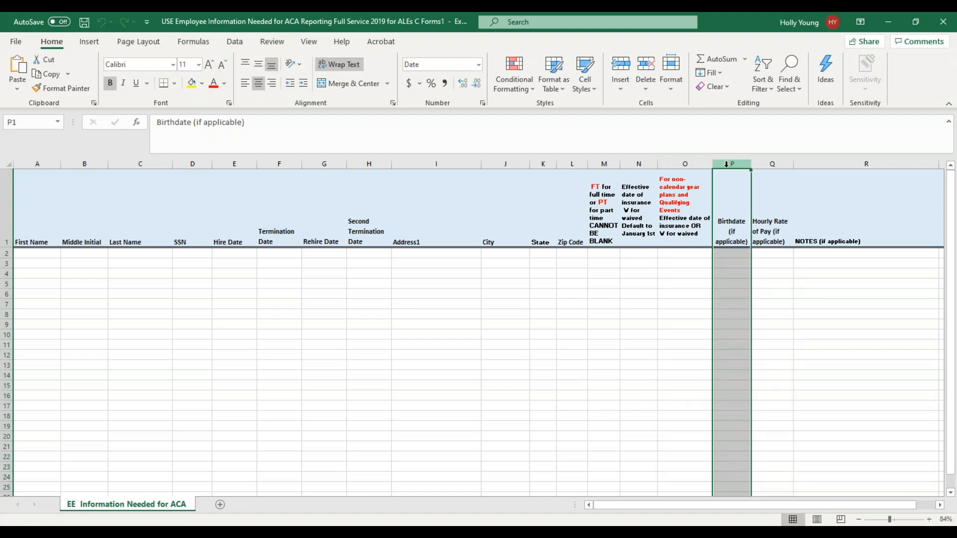
click(732, 232)
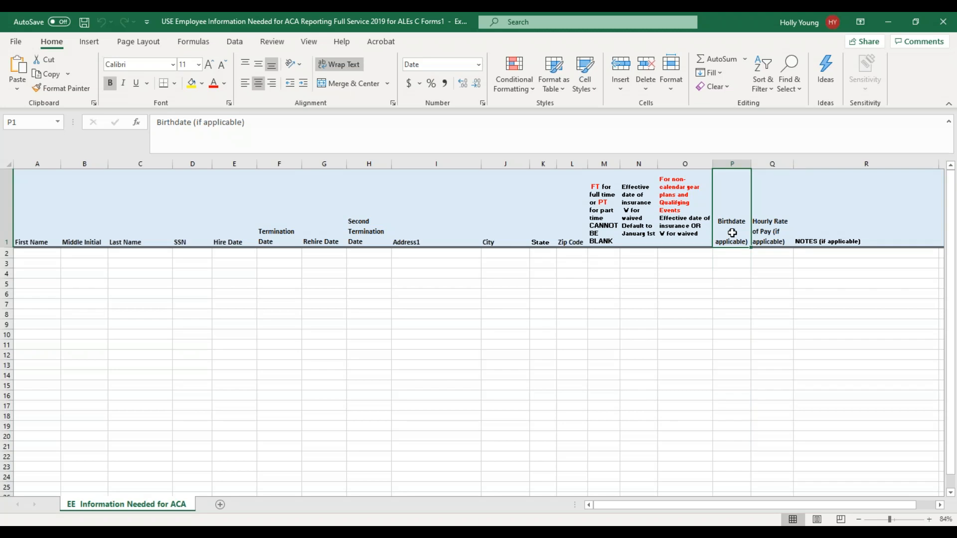
click(772, 233)
key(ctrl+space)
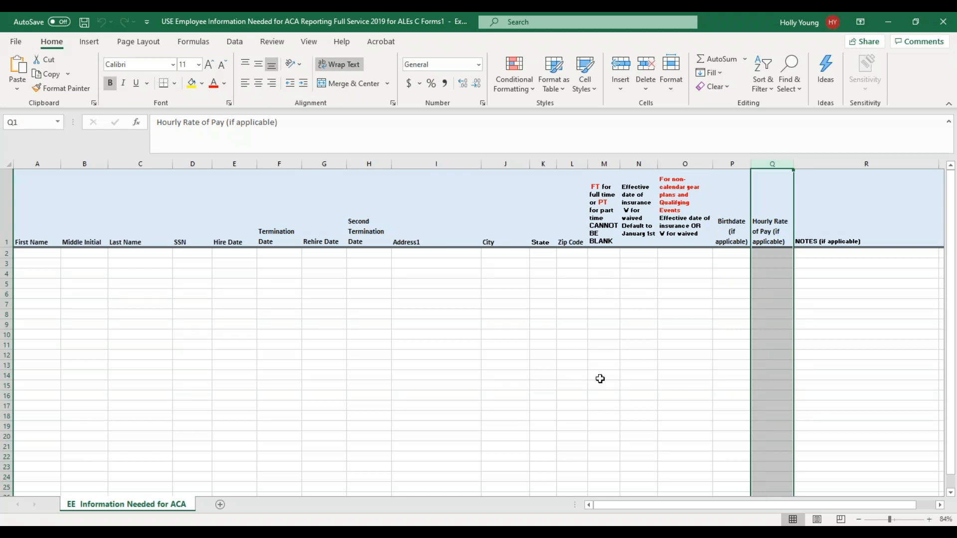
Step: Enter the first employee's first name, middle initial, last name and social security number in row 2
click(29, 253)
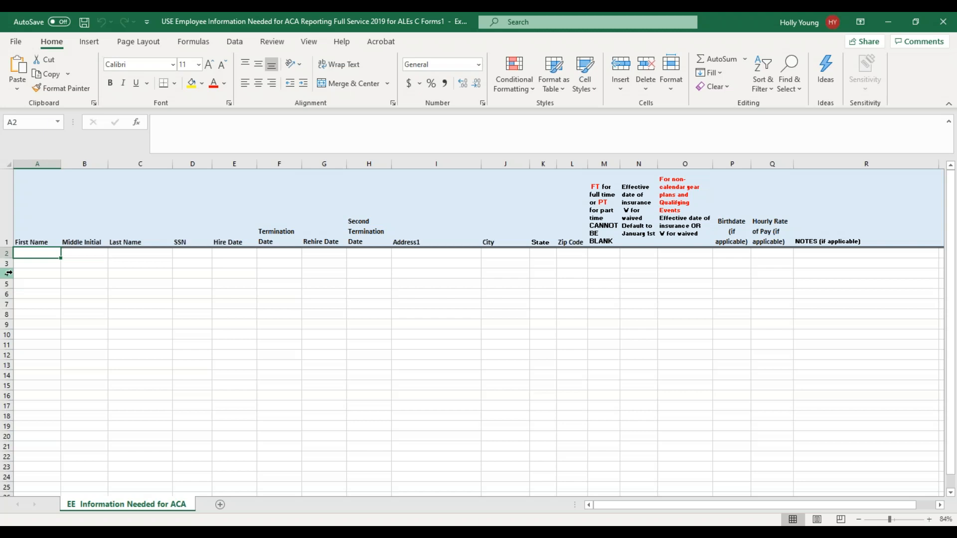
text(Joe)
key(Tab)
text(A)
key(Tab)
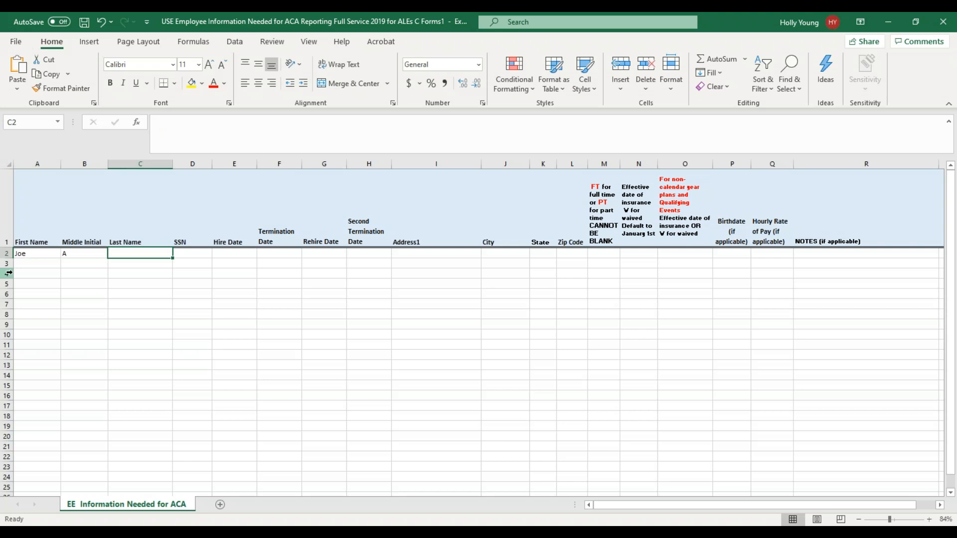
text(Lamb)
key(Tab)
text(111-22-3333)
key(Tab)
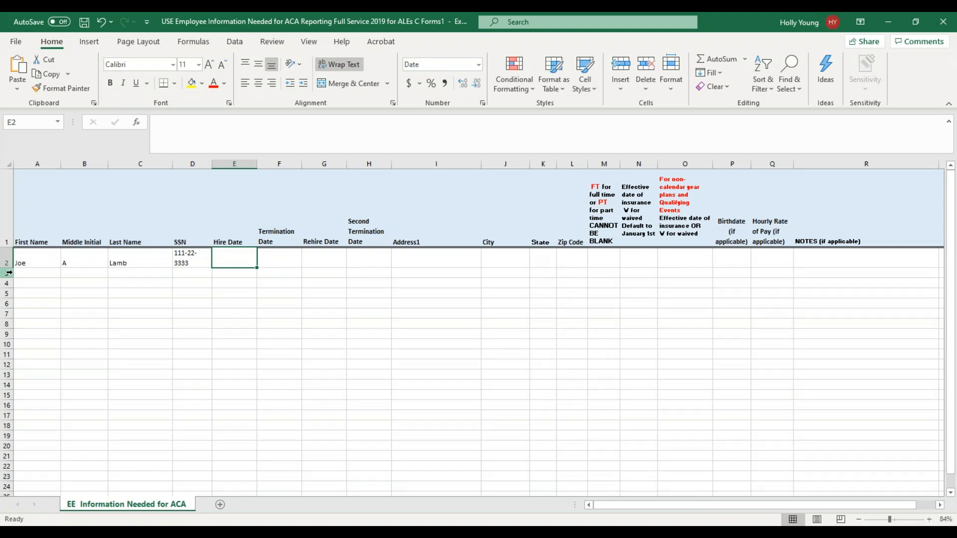
Step: Set the first employee's hire date to 6/9/2017
text(6/)
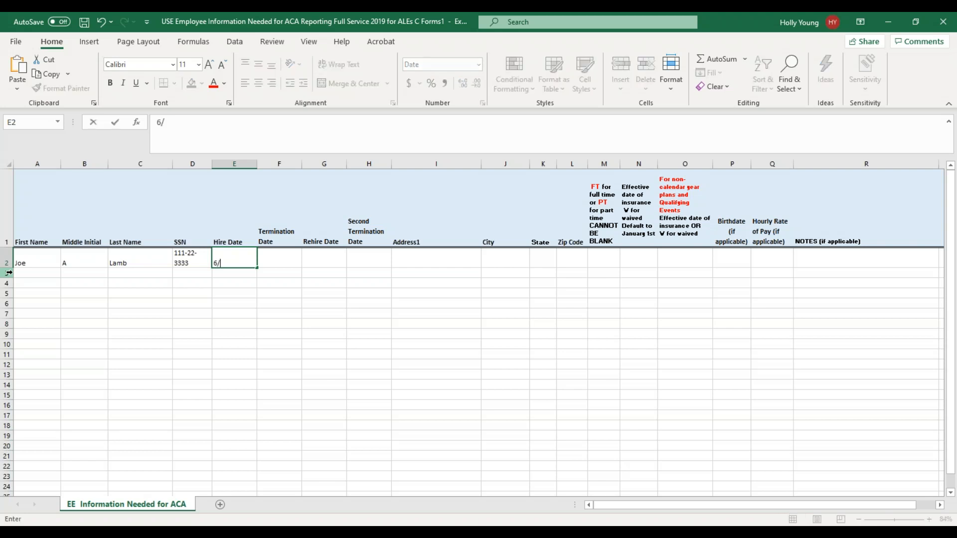
text(9/2017)
key(Tab)
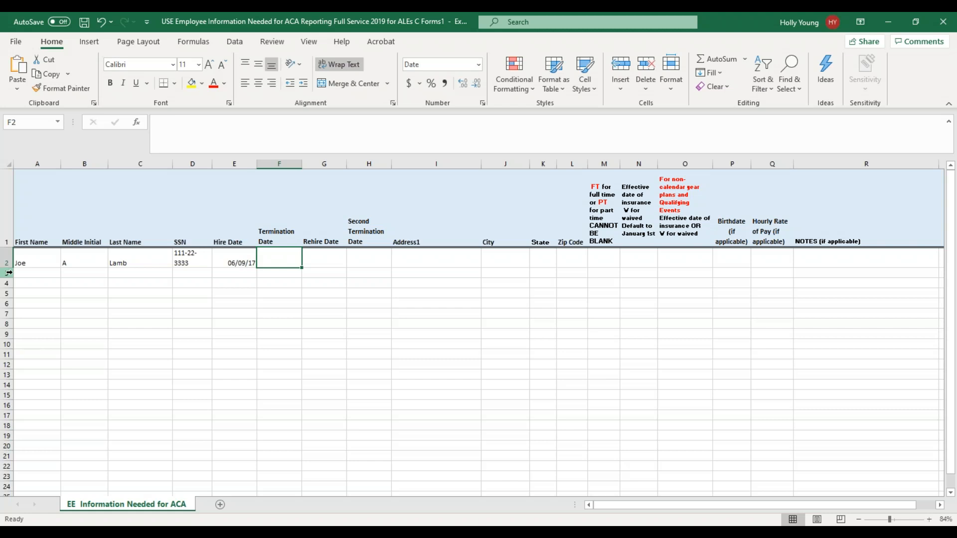
Step: Mark the employee in row 2 as FT and enter W for the January 1st insurance effective date in column N
key(Tab)
key(Tab)
key(Tab)
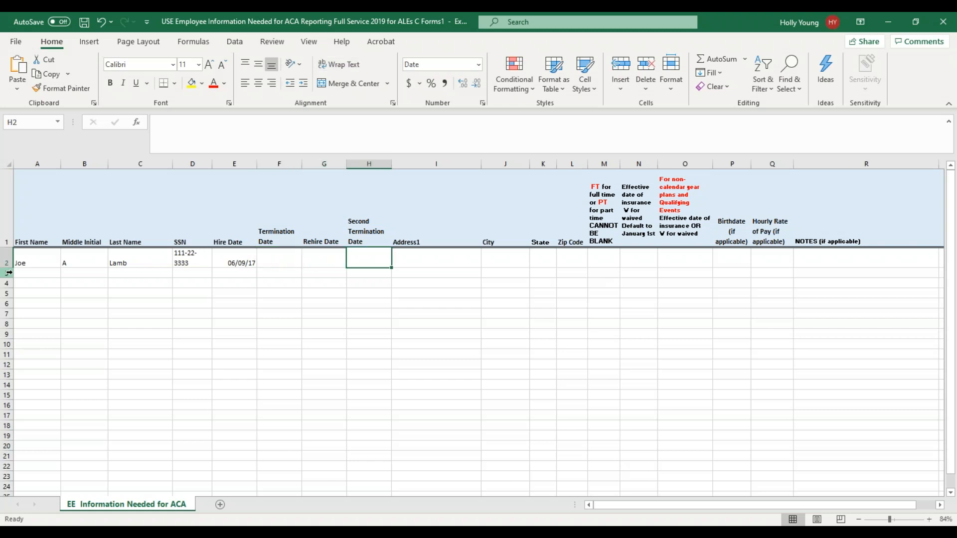
key(Tab)
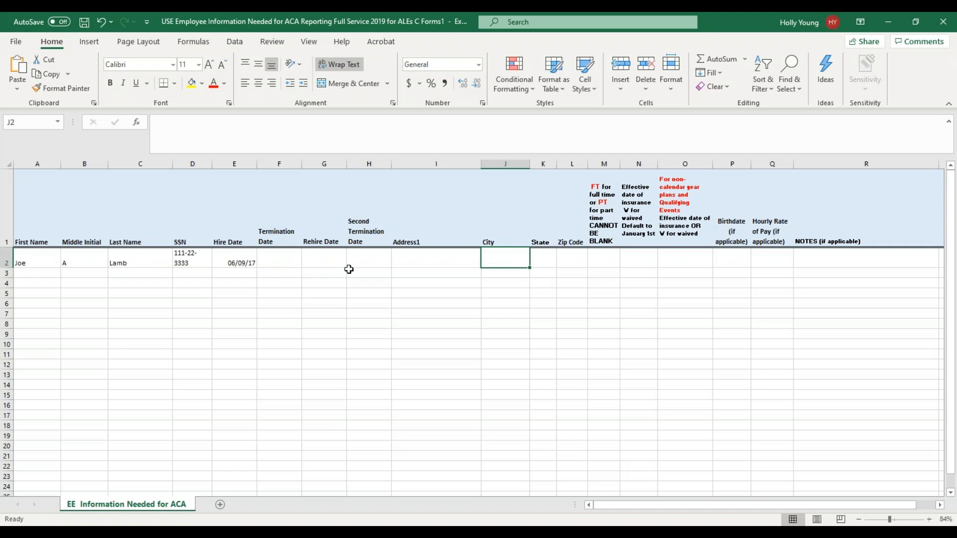
click(608, 255)
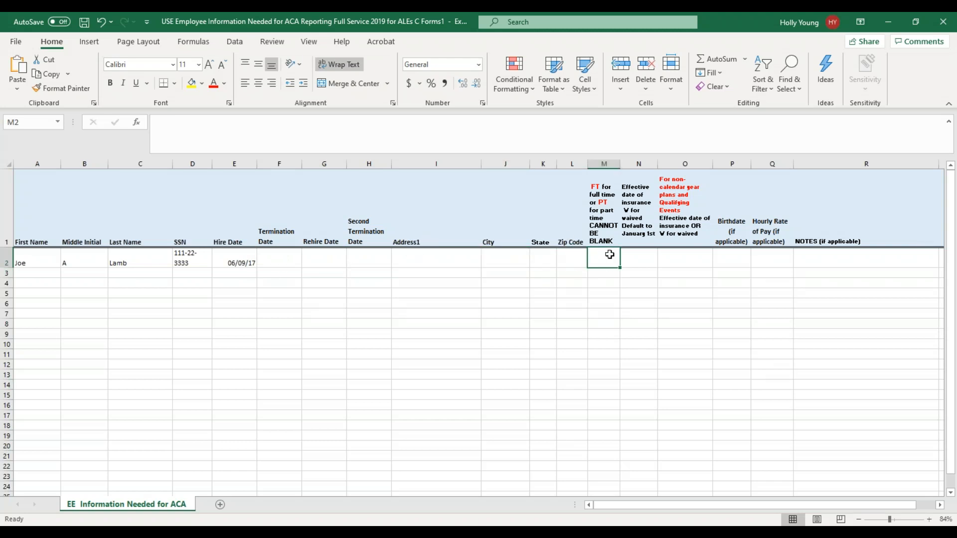
text(FT)
key(Tab)
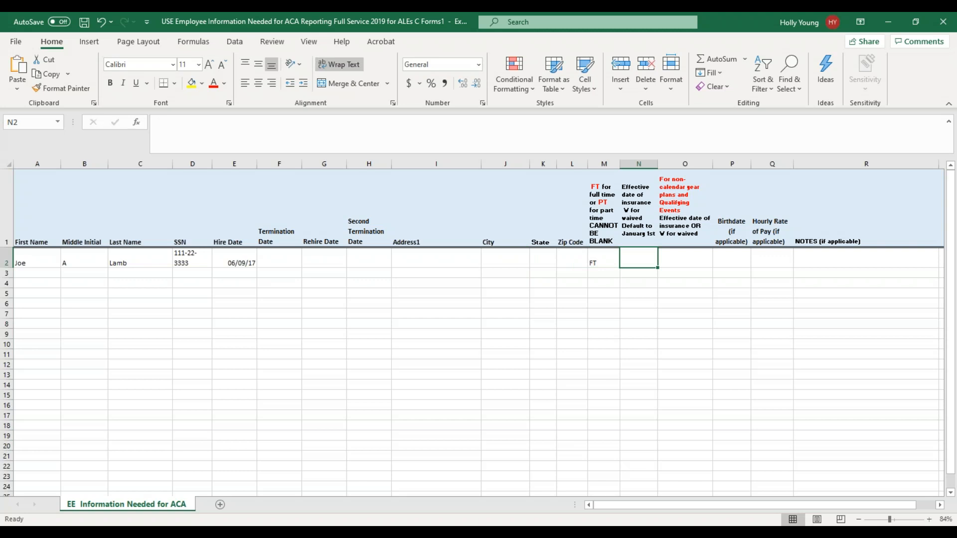
text(W)
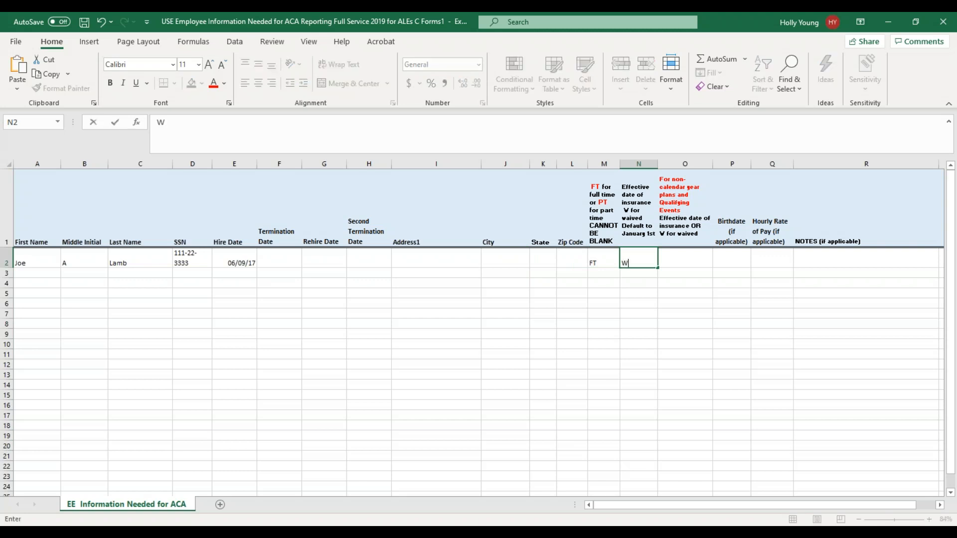
key(Tab)
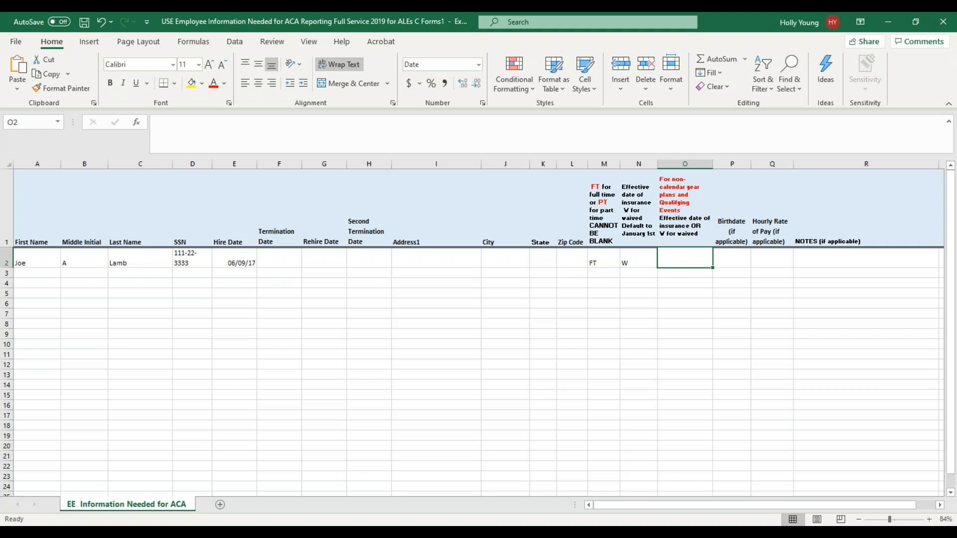
Step: Enter 8/1/2019 as the row 2 employee's insurance effective date in the non-calendar year plans and Qualifying Events column
text(8/1/)
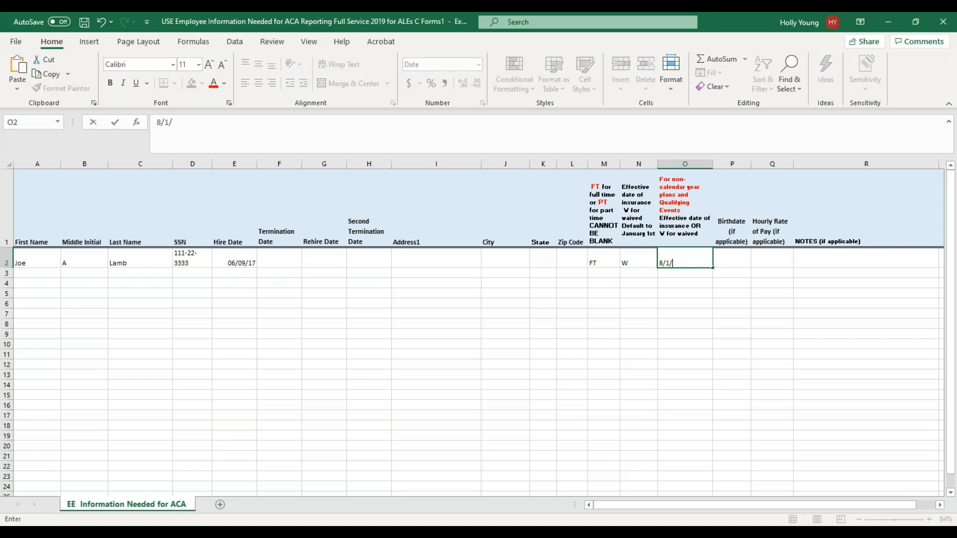
text(2019)
key(Tab)
Step: Add the note "enrolled at open enrollent" for the row 2 employee, leaving the birthdate and hourly rate blank
key(Tab)
key(Tab)
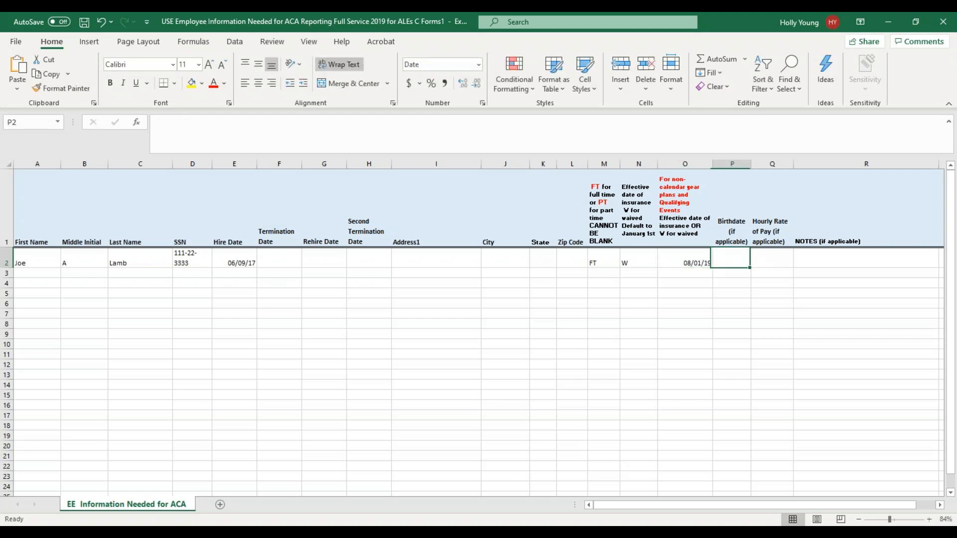
text(q)
key(BackSpace)
text(n)
key(BackSpace)
text(enrolled)
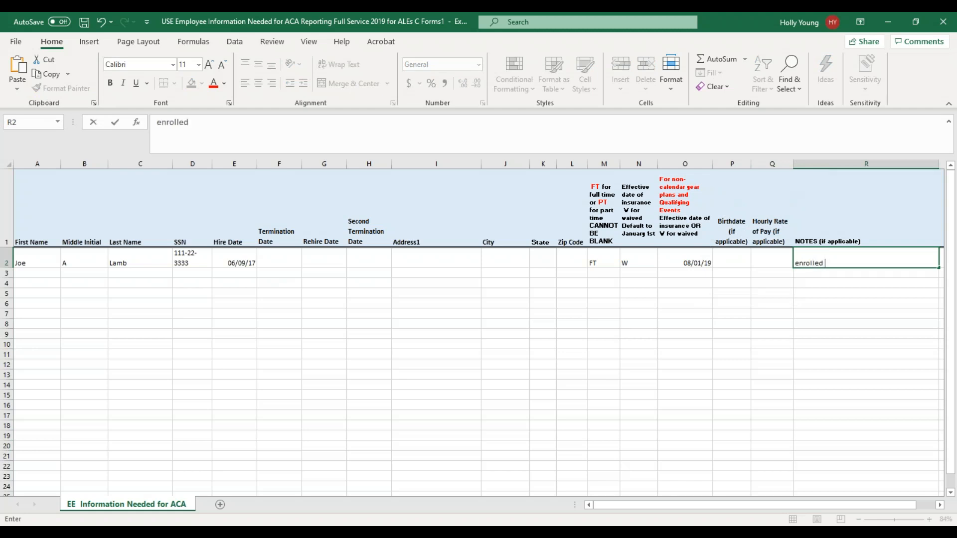
text( at open enrollent)
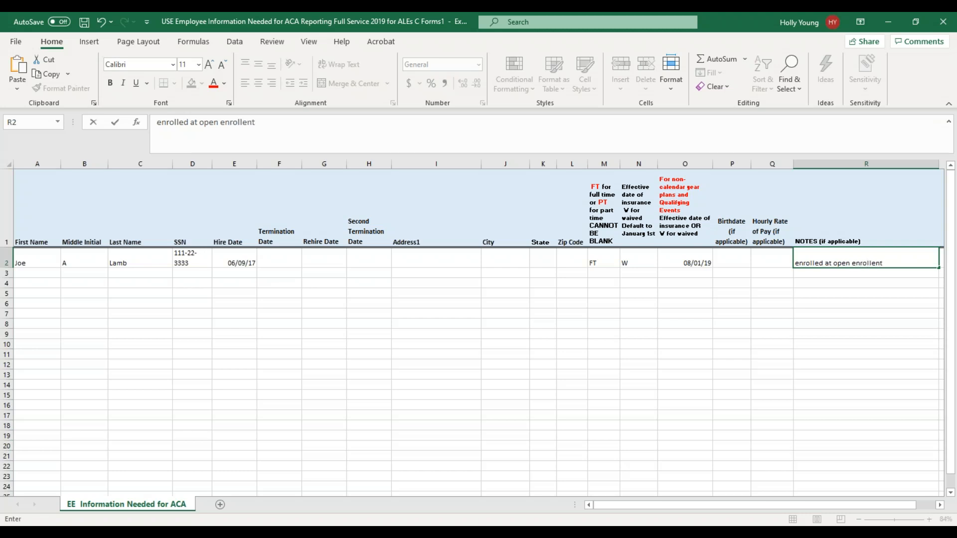
key(Return)
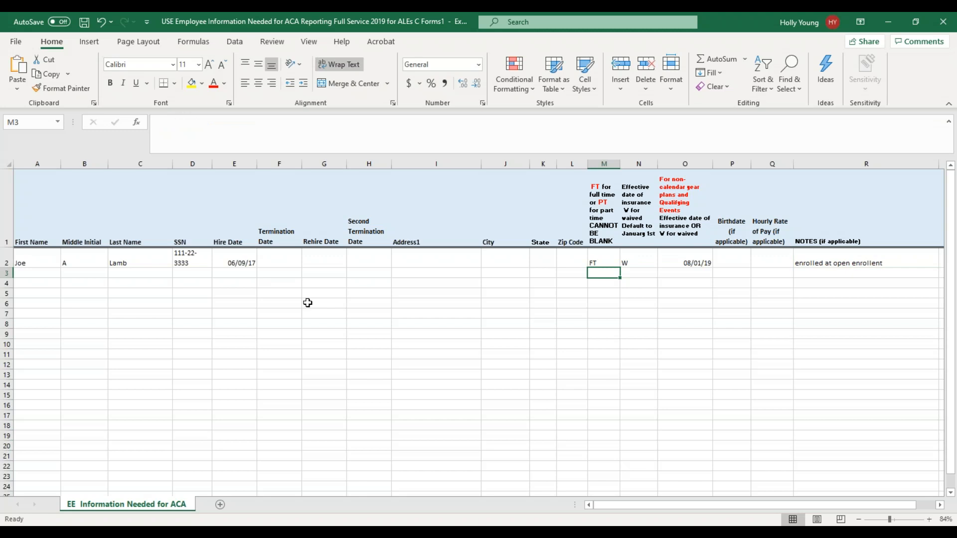
Step: Enter the second employee's first and last name in row 3, leaving the middle initial blank
click(28, 272)
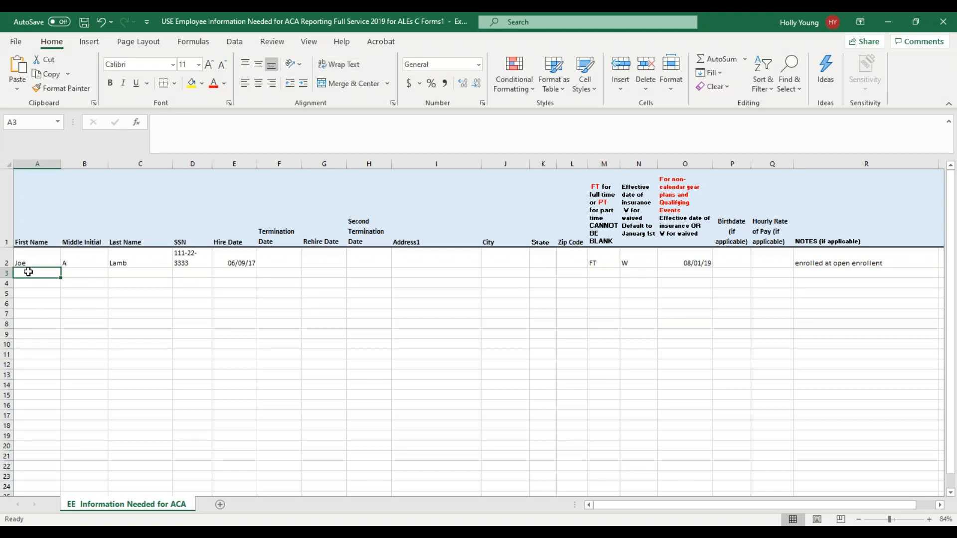
text(Amy)
key(Tab)
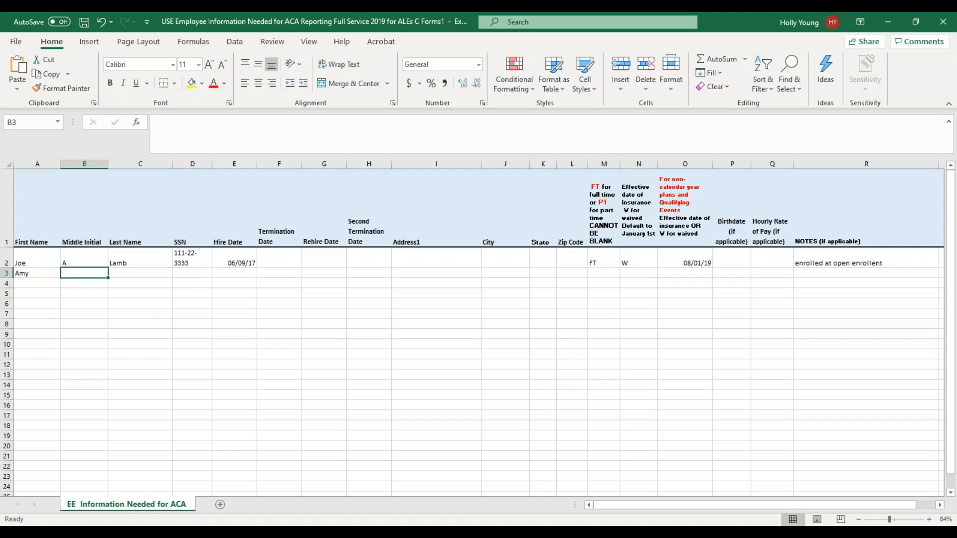
key(Tab)
text(Lee)
key(Tab)
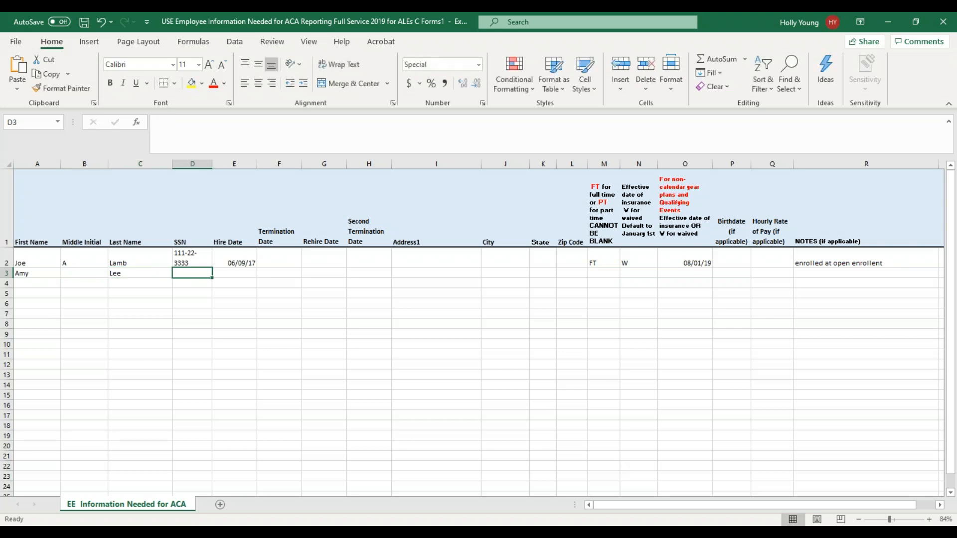
Step: Enter 3/8/2019 as the row 3 employee's hire date, leaving the SSN blank
key(Tab)
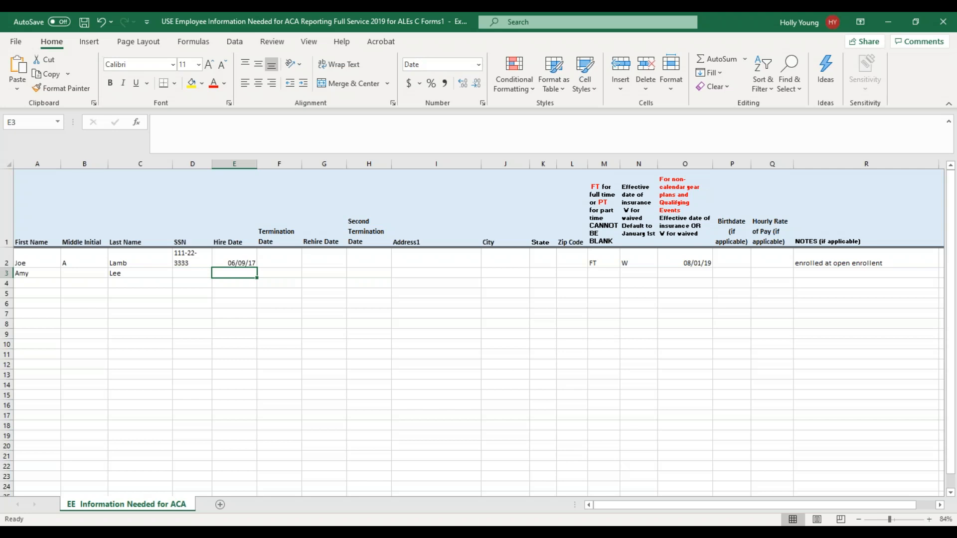
text(3)
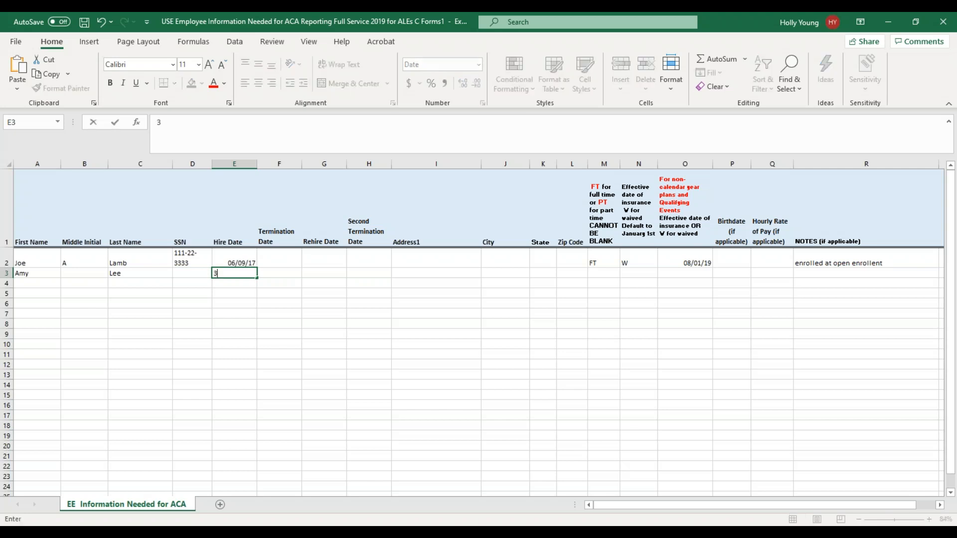
text(/8/2019)
key(Tab)
Step: Mark the row 3 employee as FT, leaving the termination, rehire and address columns blank
key(Tab)
key(Tab)
key(Tab)
key(Tab)
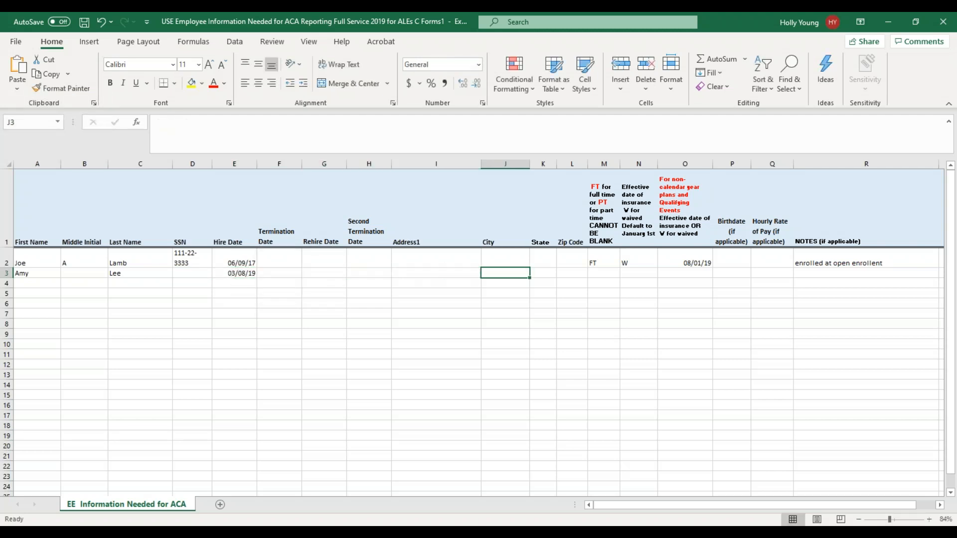
key(Tab)
key(Tab)
key(Tab)
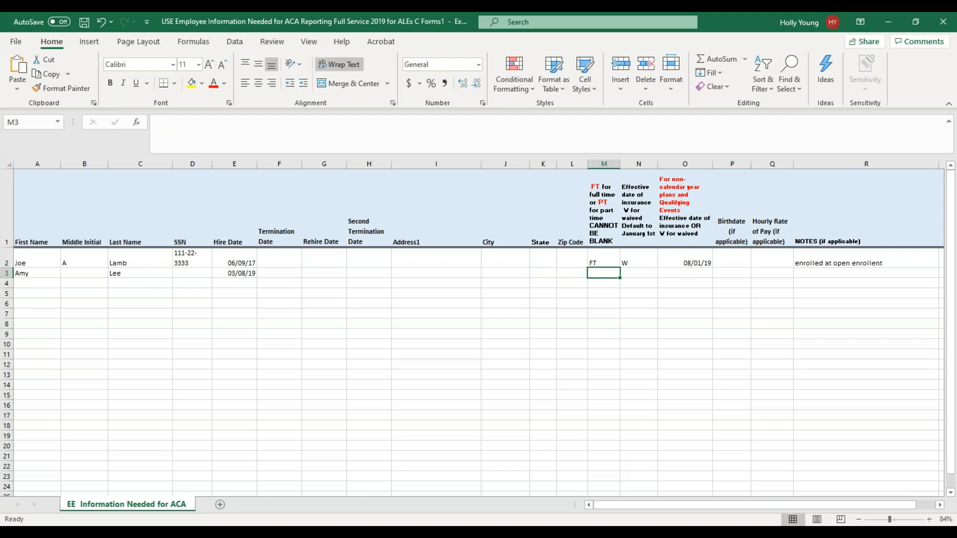
text(FT)
key(Tab)
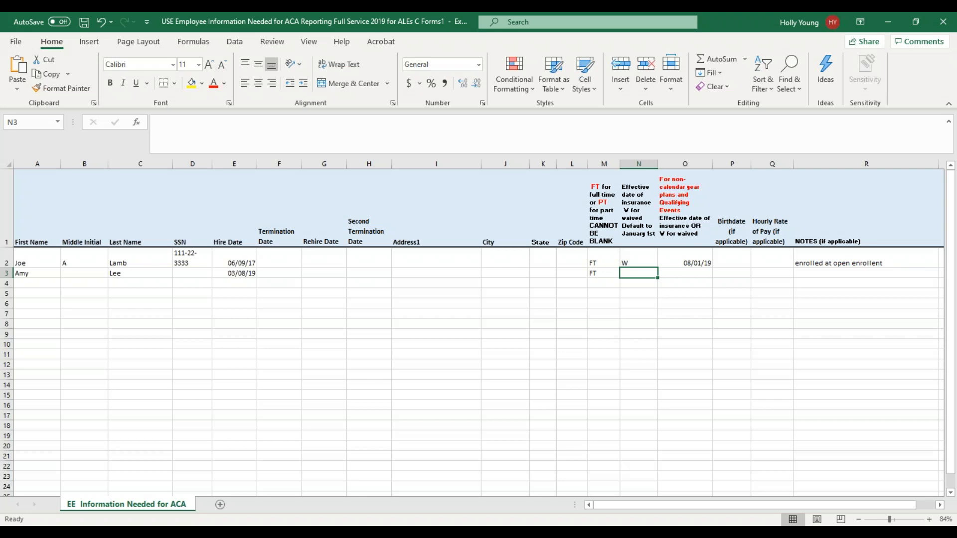
Step: Enter 5/1/19 as the row 3 employee's insurance effective date and W in the non-calendar year plans and Qualifying Events column
text(5/1/19)
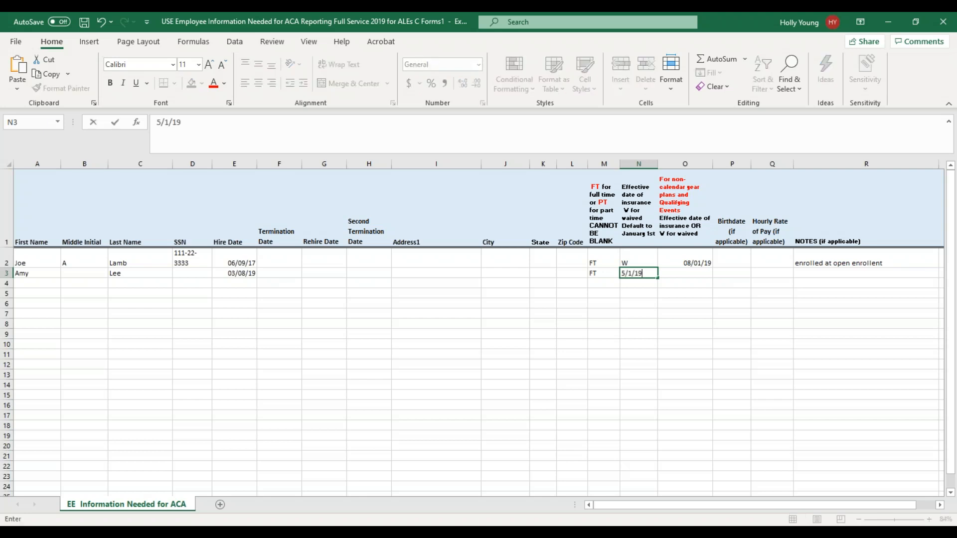
key(Tab)
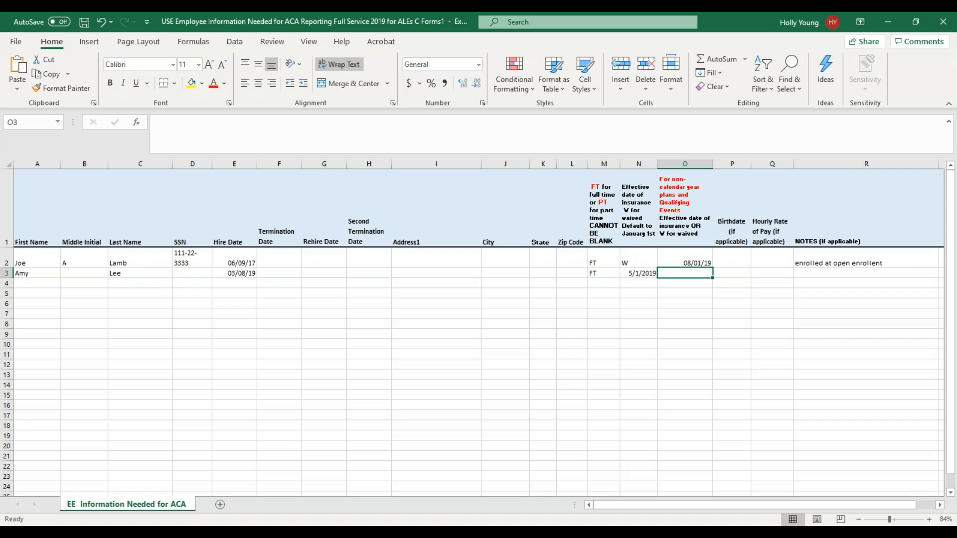
text(12)
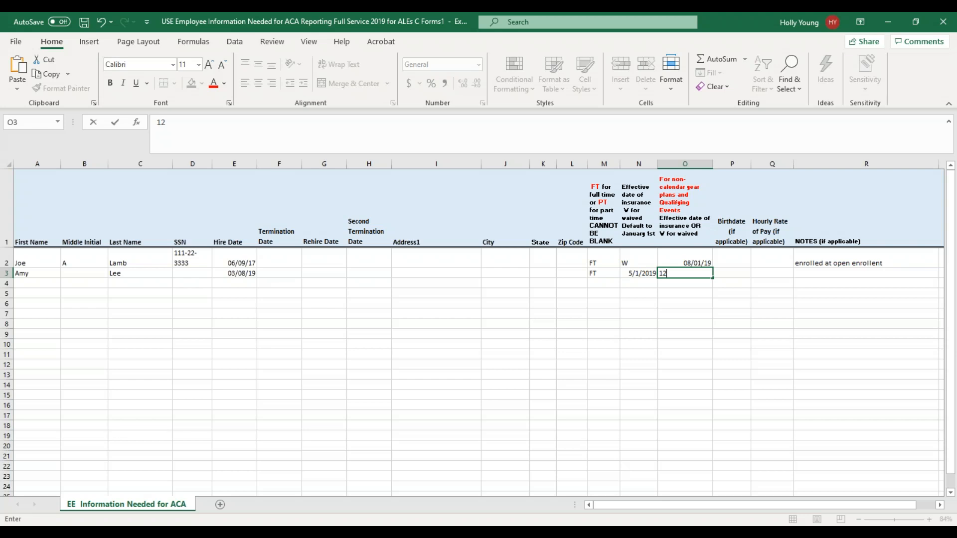
key(BackSpace)
key(BackSpace)
text(W)
key(Tab)
Step: Add the note "Dropped coverage 12/1/19 - Married" for the row 3 employee, leaving the birthdate and hourly rate blank
key(Tab)
key(Tab)
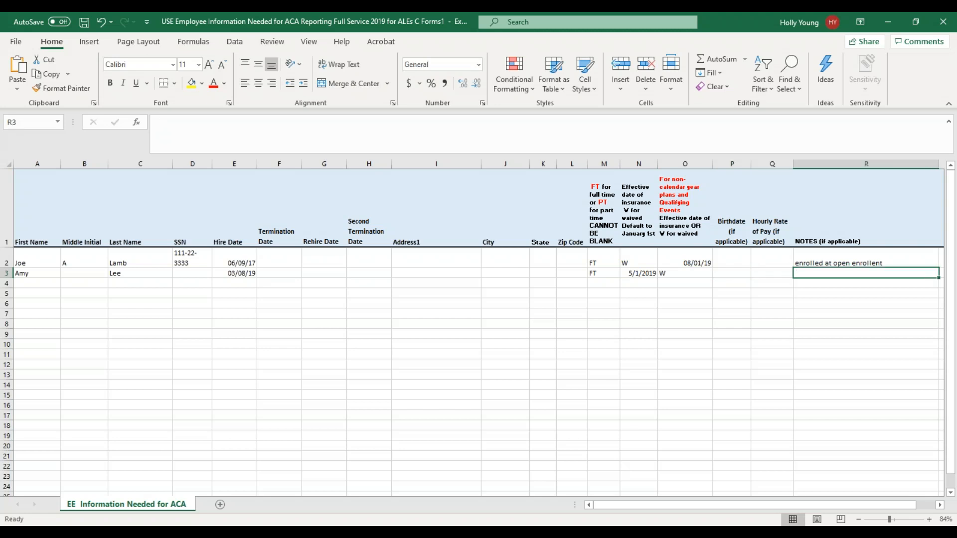
text(Dropped coverage 12/1/19 -)
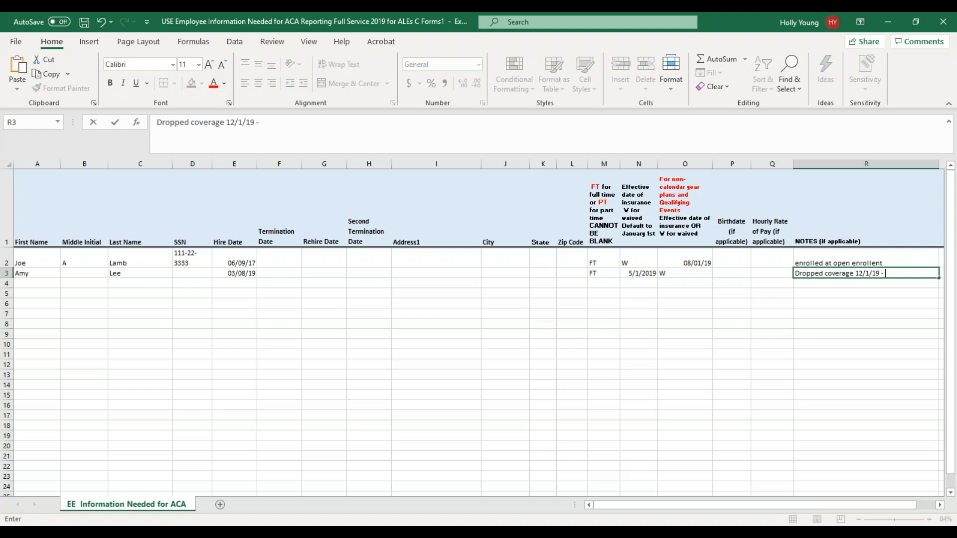
text( AQE)
key(BackSpace)
key(BackSpace)
text(Married)
click(821, 288)
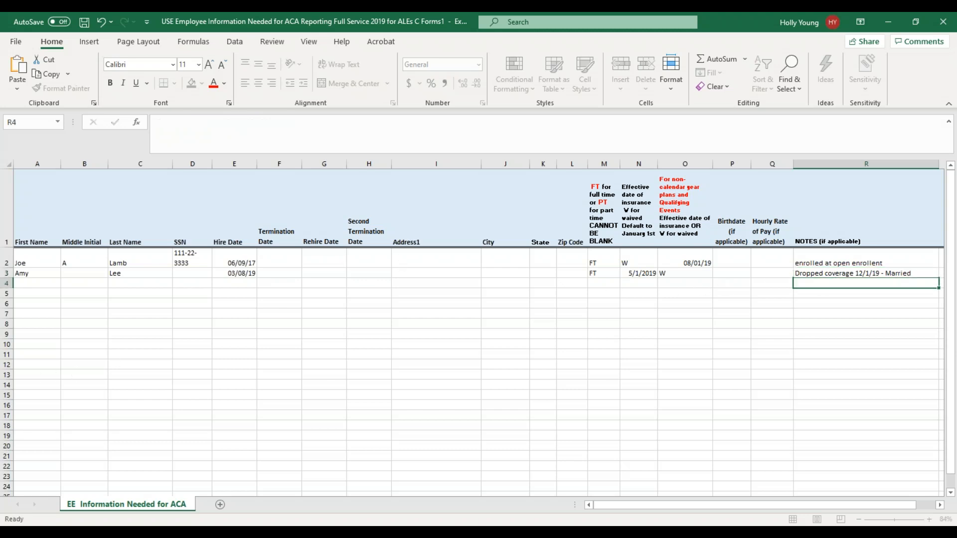
Step: Enter the third employee's first and last name in row 4, leaving the middle initial blank
click(34, 283)
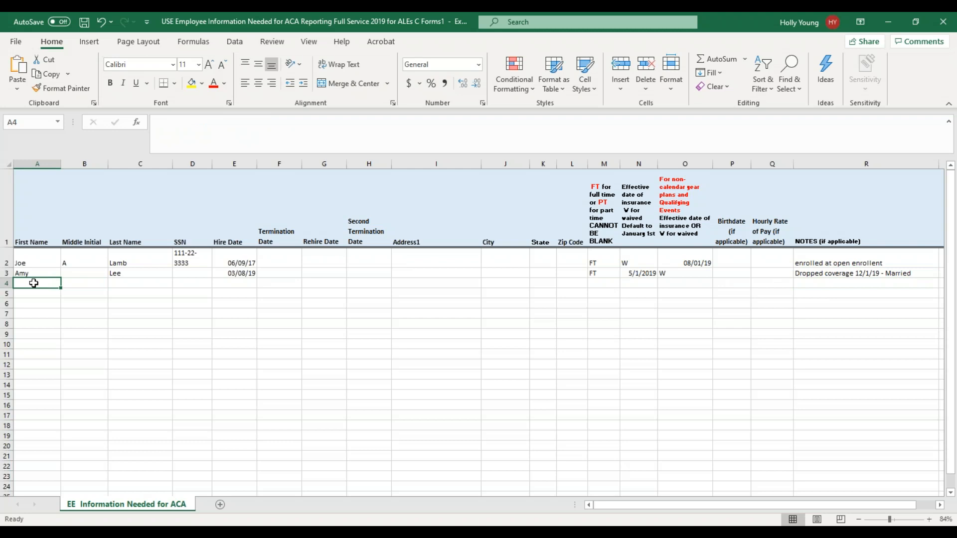
text(John)
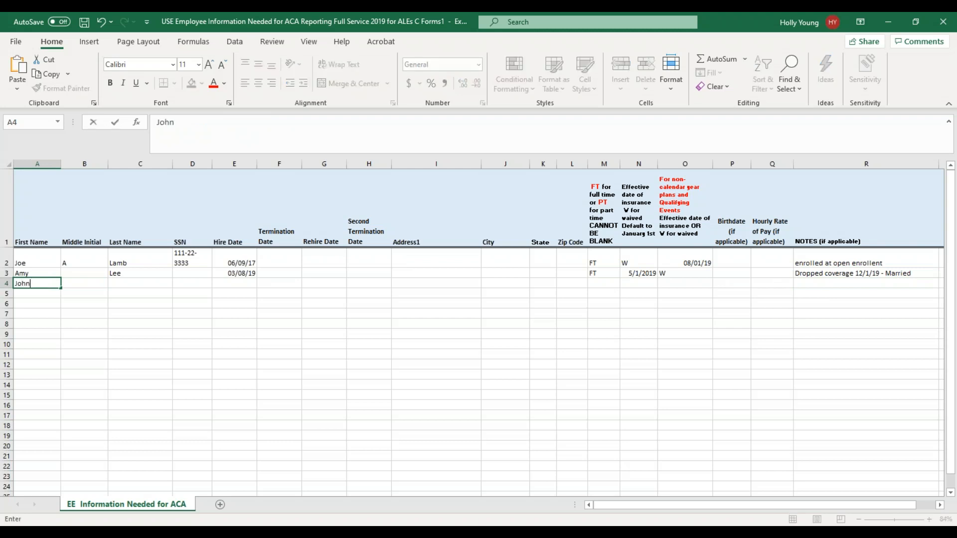
key(Tab)
key(Tab)
text(Doe)
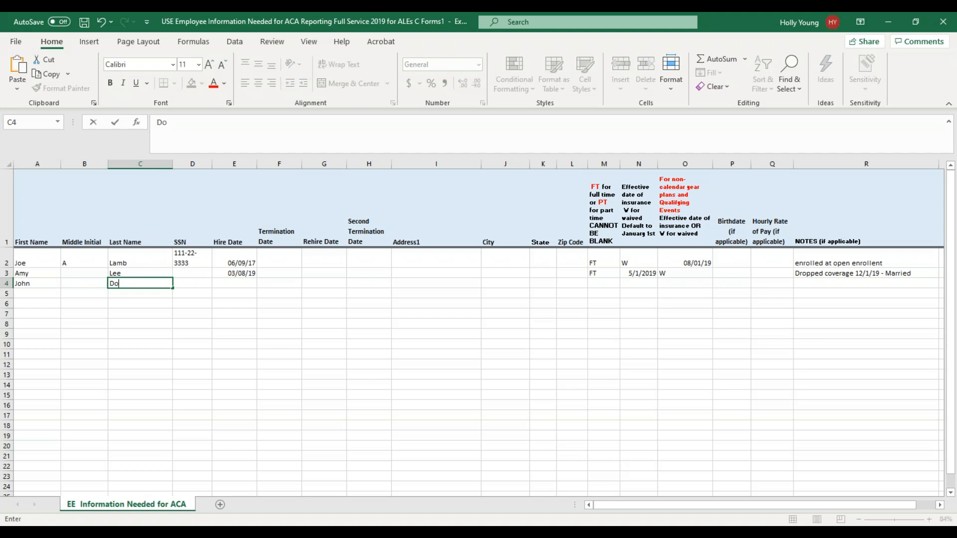
Step: Enter 5/5/2015 as the row 4 employee's hire date, leaving the SSN blank
key(Tab)
key(Tab)
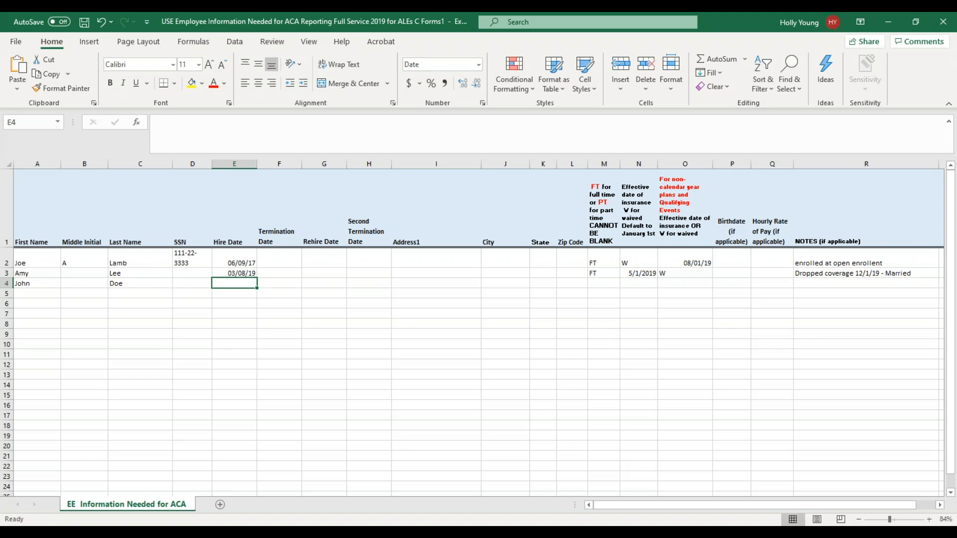
text(5/5/2015)
key(Tab)
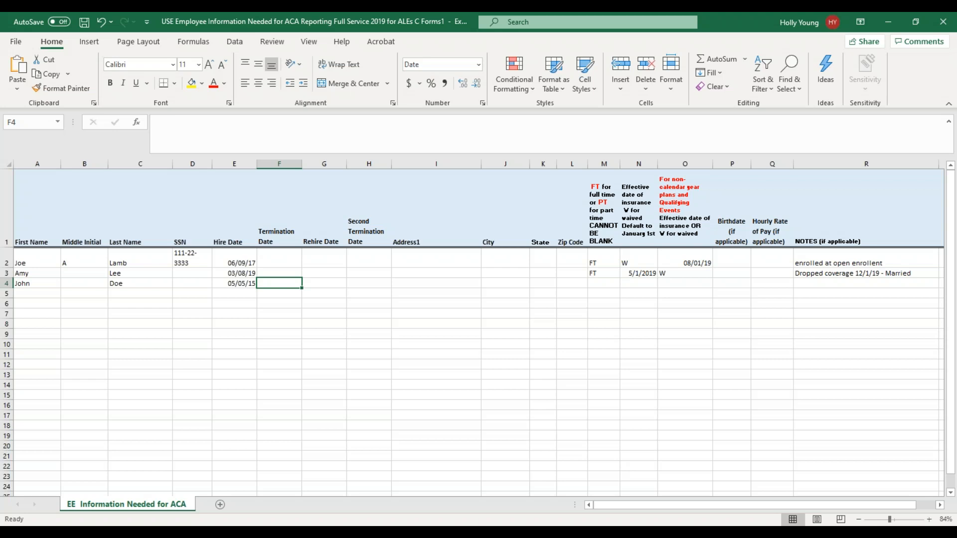
Step: Enter 3/12/2019 as the row 4 employee's termination date and 6/10/2019 as the rehire date
text(3/1)
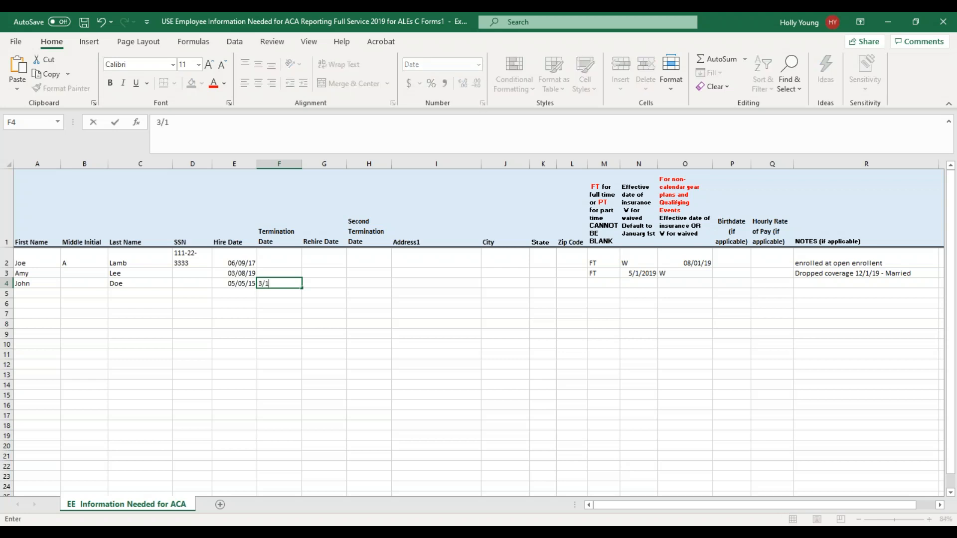
text(2/2019)
key(Tab)
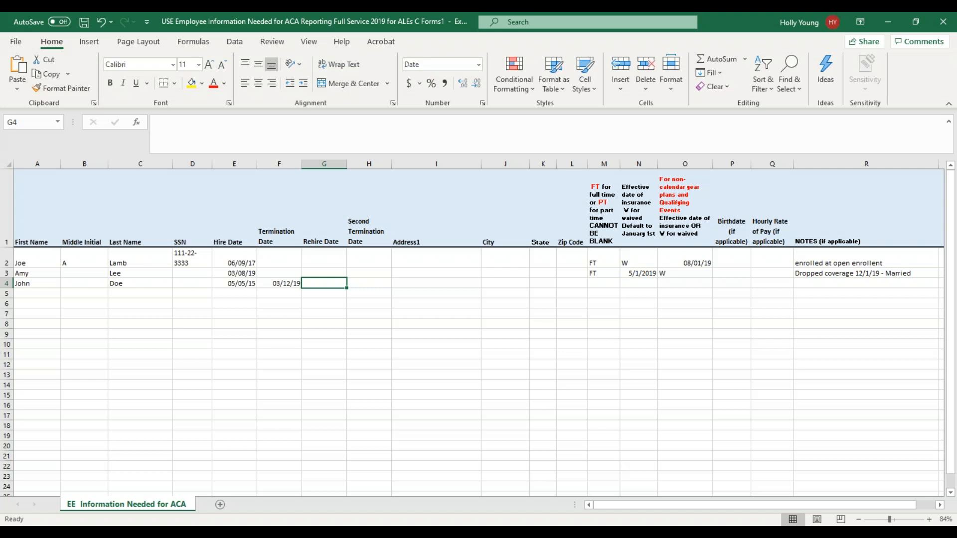
text(6/10/2)
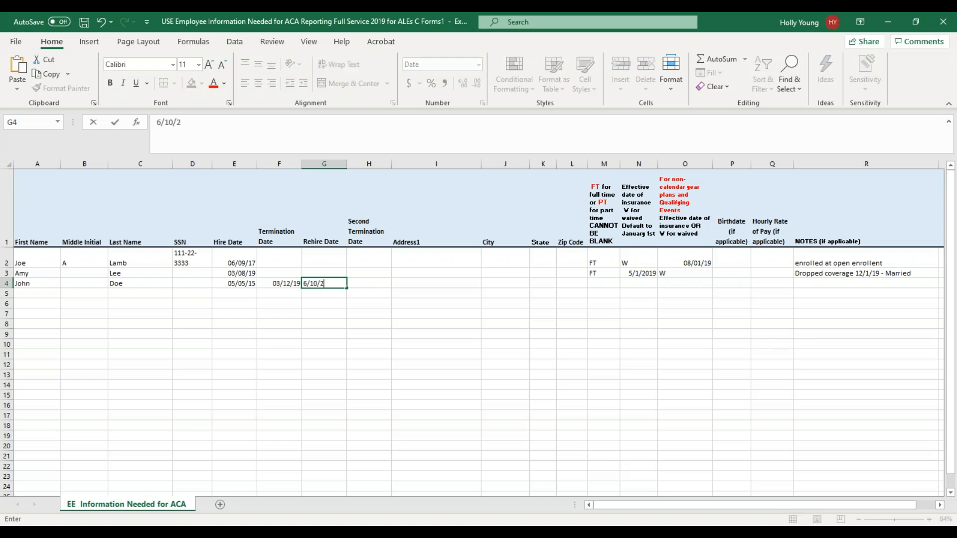
text(019)
key(Tab)
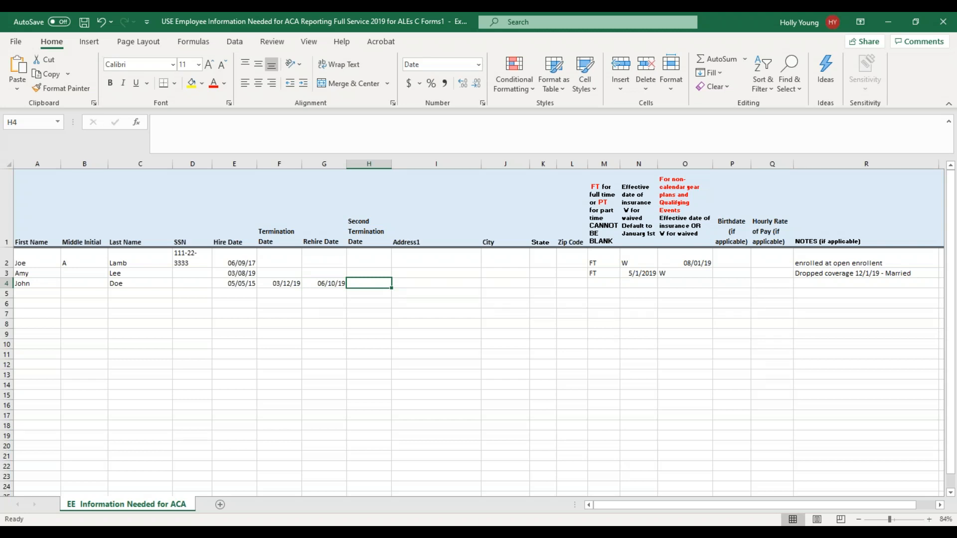
Step: Mark the row 4 employee as FT, leaving the second termination date and address columns blank
key(Tab)
key(Tab)
key(Tab)
key(Tab)
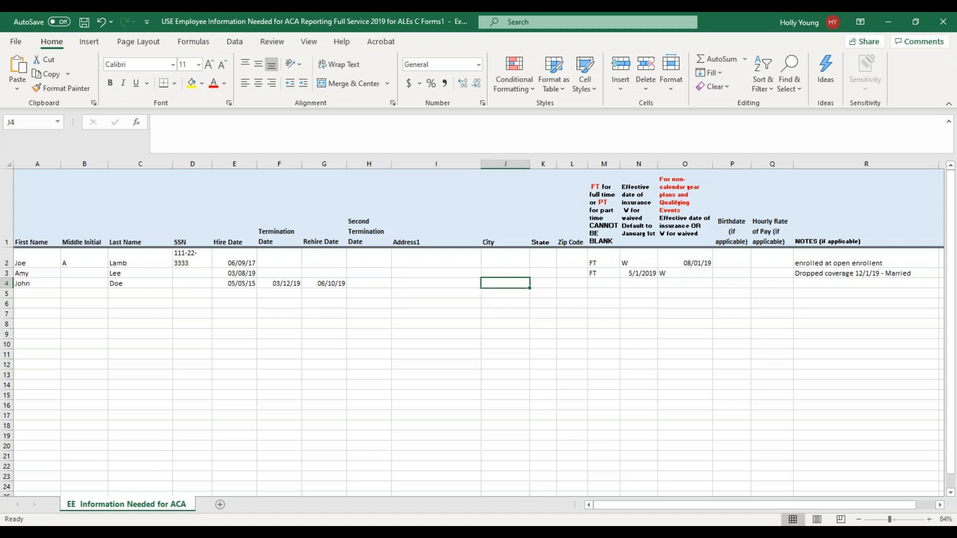
key(Tab)
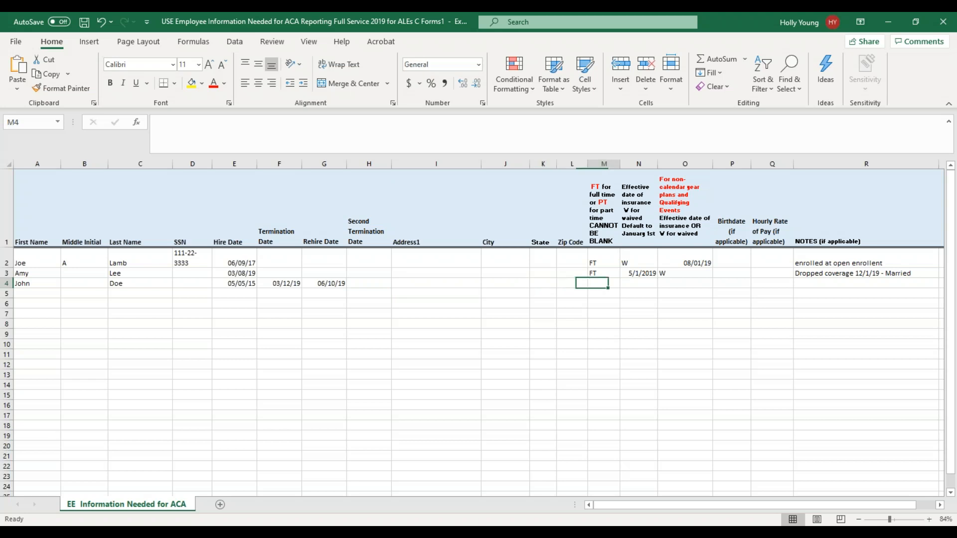
text(FT)
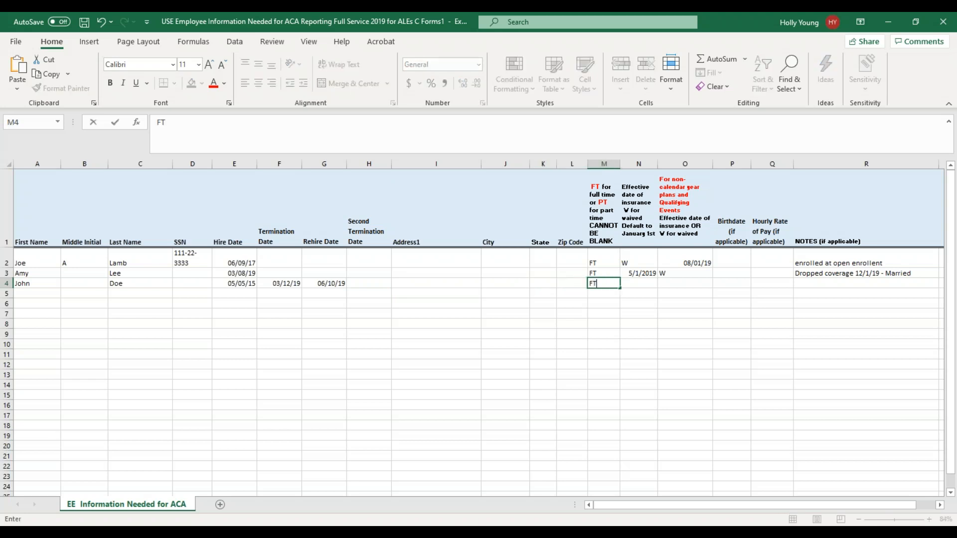
key(Tab)
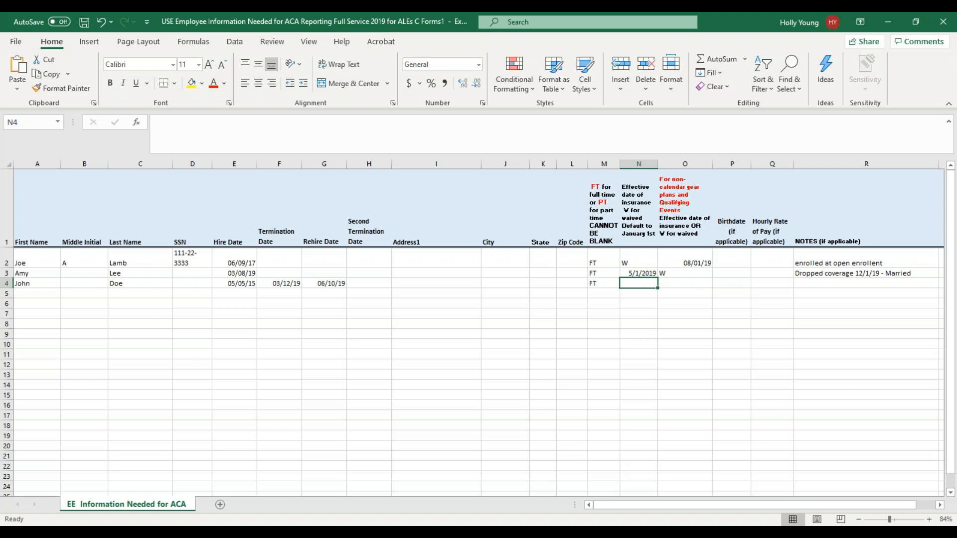
Step: Enter 1/1/2019 as the row 4 employee's insurance effective date and 8/1/19 in the non-calendar year plans and Qualifying Events column
text(1/1/)
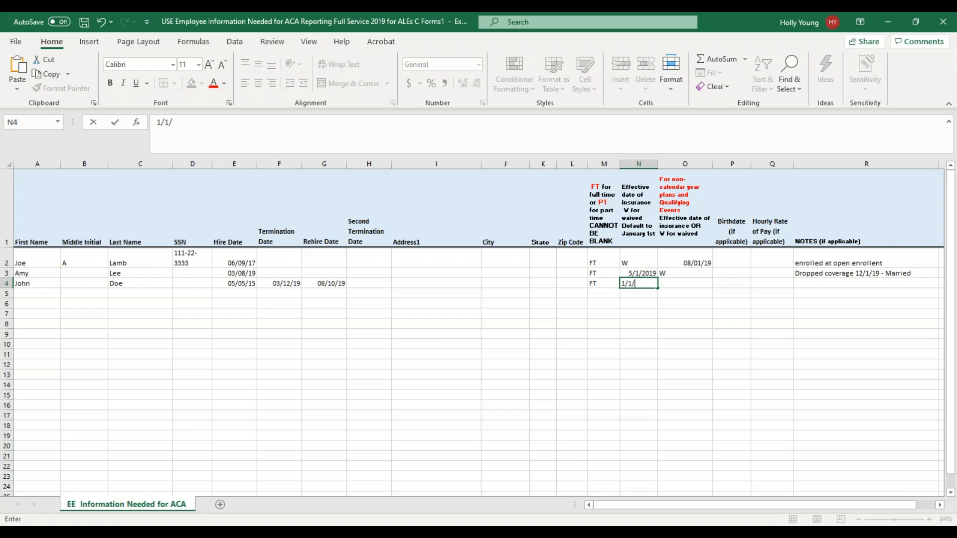
text(2019)
key(Tab)
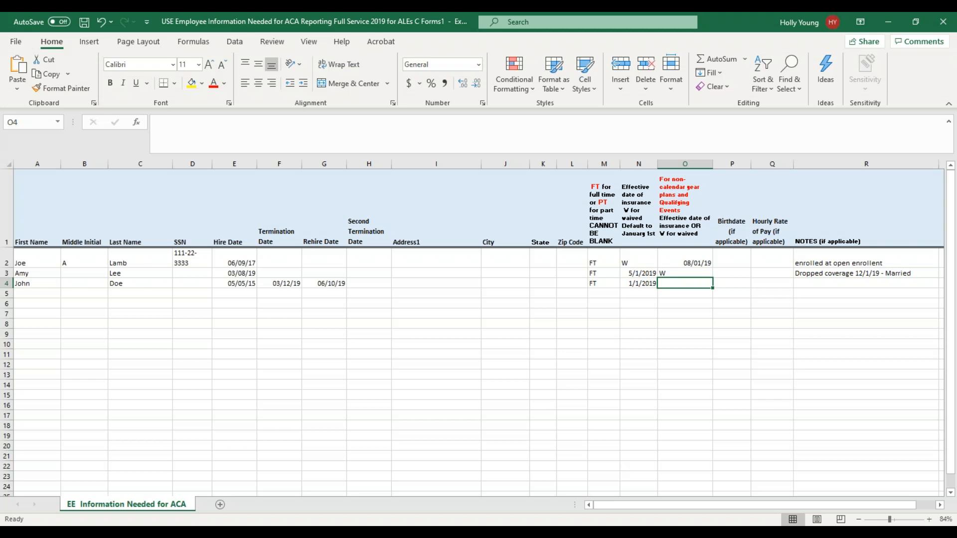
text(8/1/)
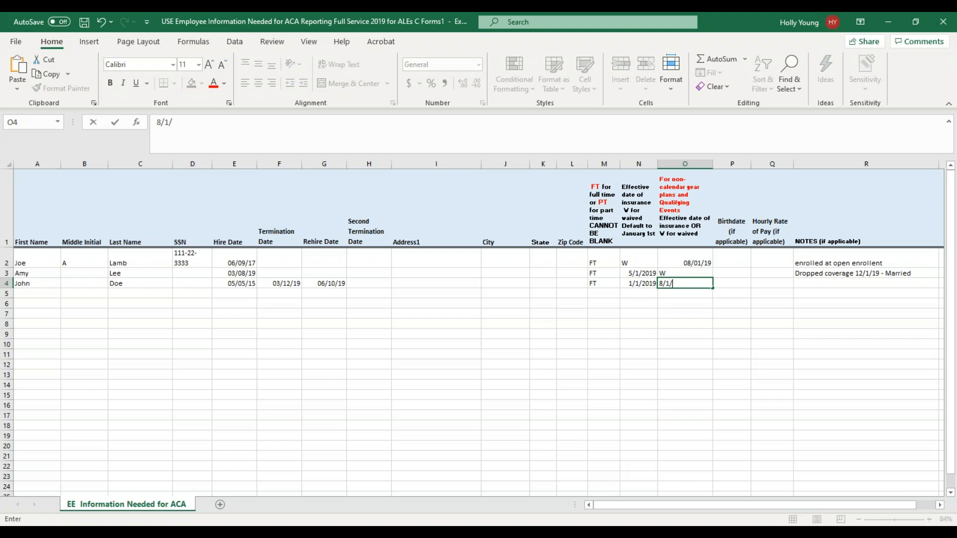
text(19)
key(Tab)
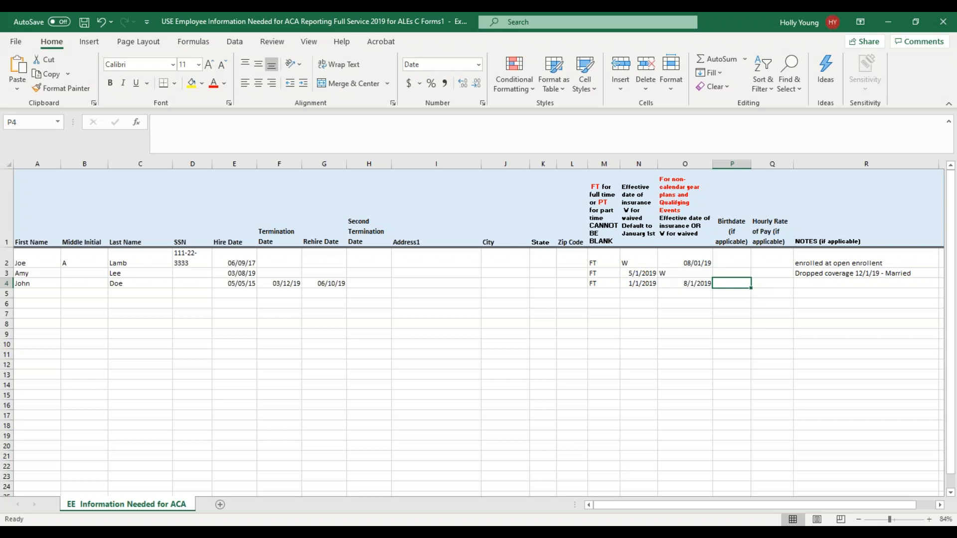
Step: Add the note "reenrolled at rehire" for the row 4 employee, leaving the birthdate and hourly rate blank
key(Tab)
key(Tab)
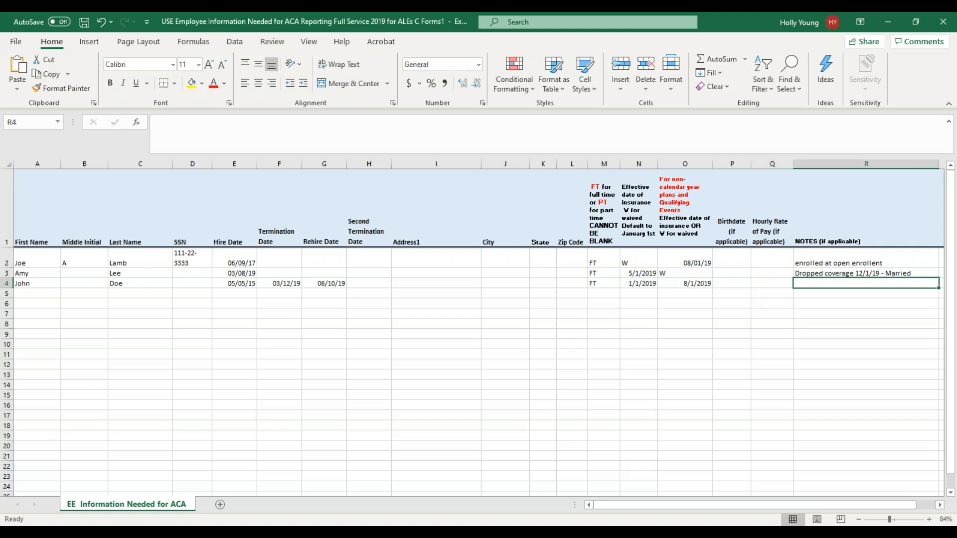
text(reenrolled at rehire)
key(Return)
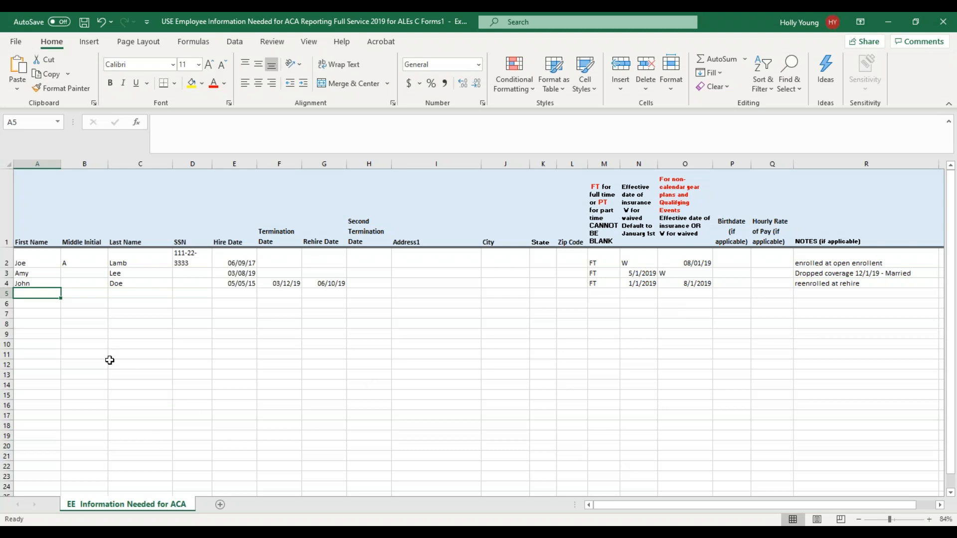
click(600, 292)
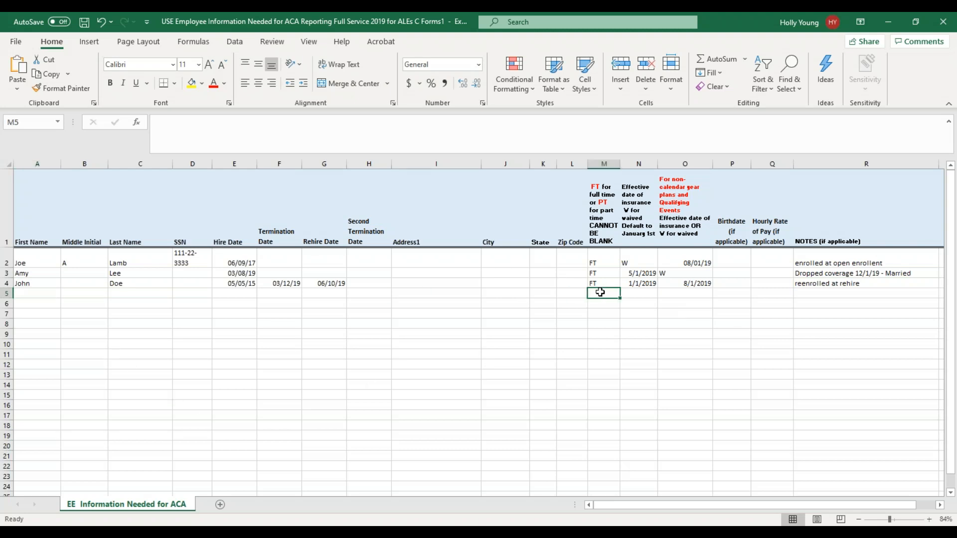
click(813, 293)
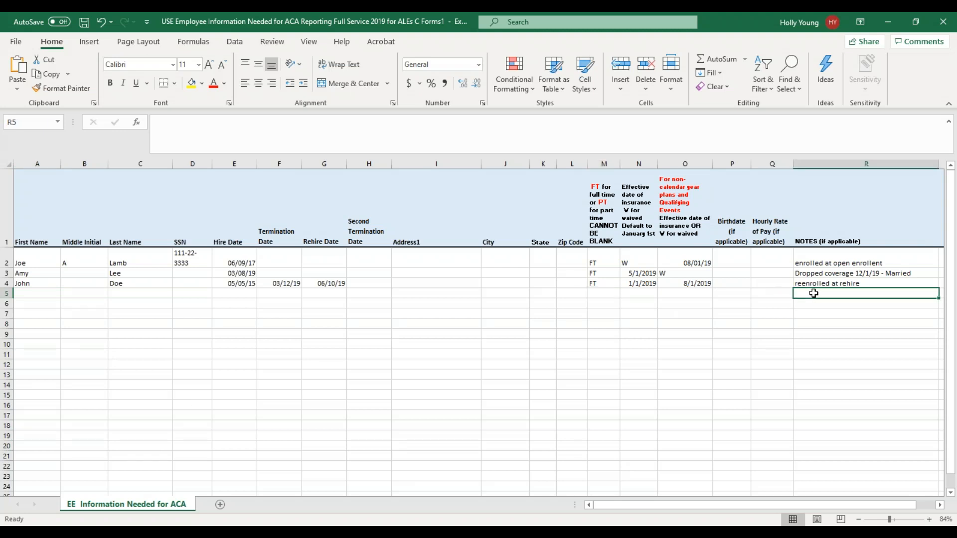